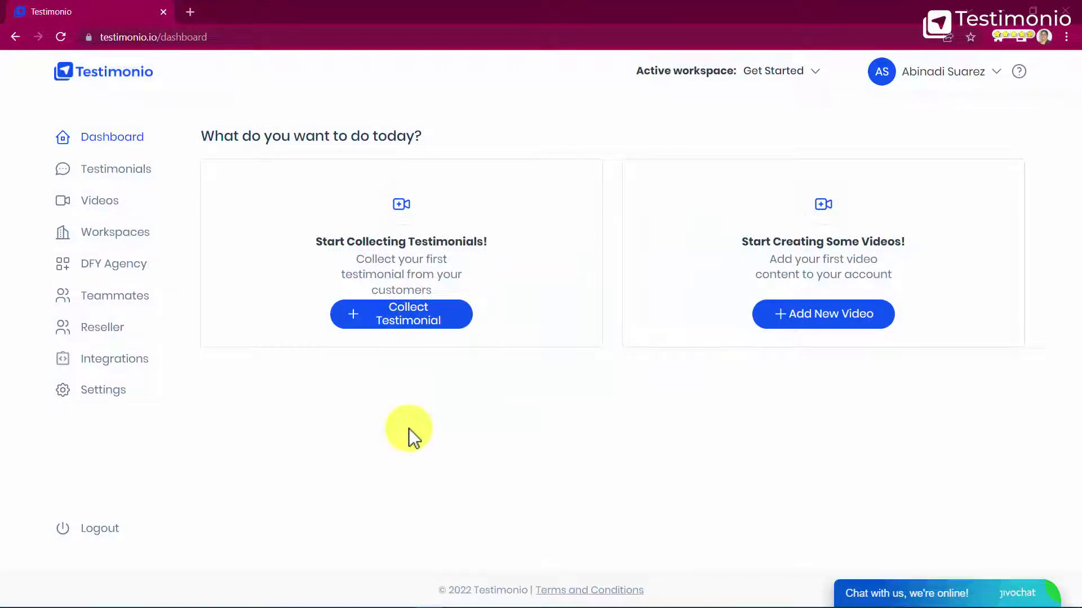
# Start a new testimonial campaign and enter the QR Verse product name and pasted description.
pyautogui.click(408, 317)
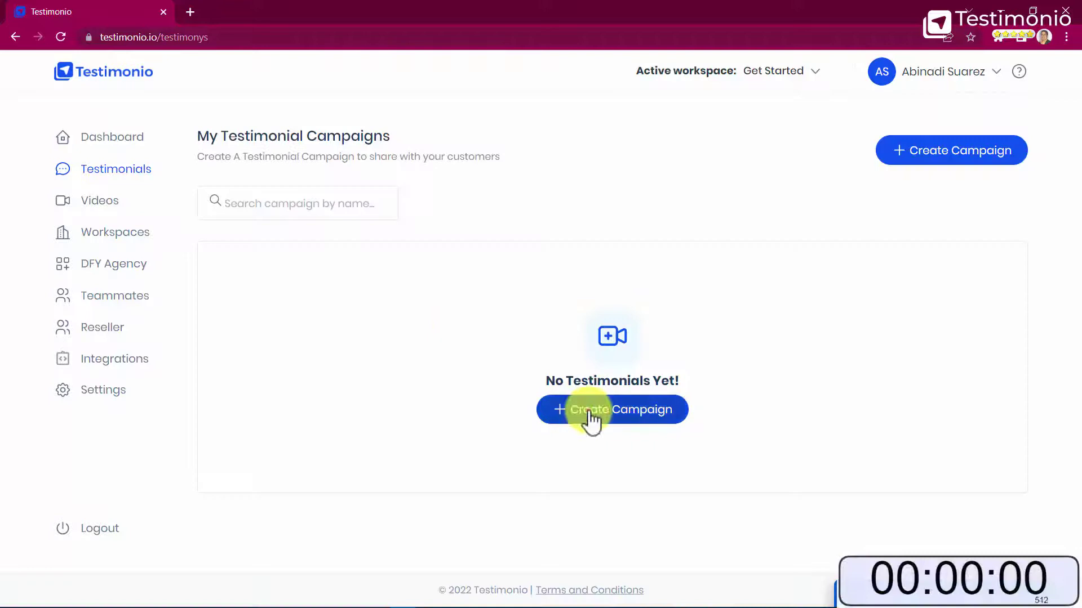
pyautogui.click(592, 409)
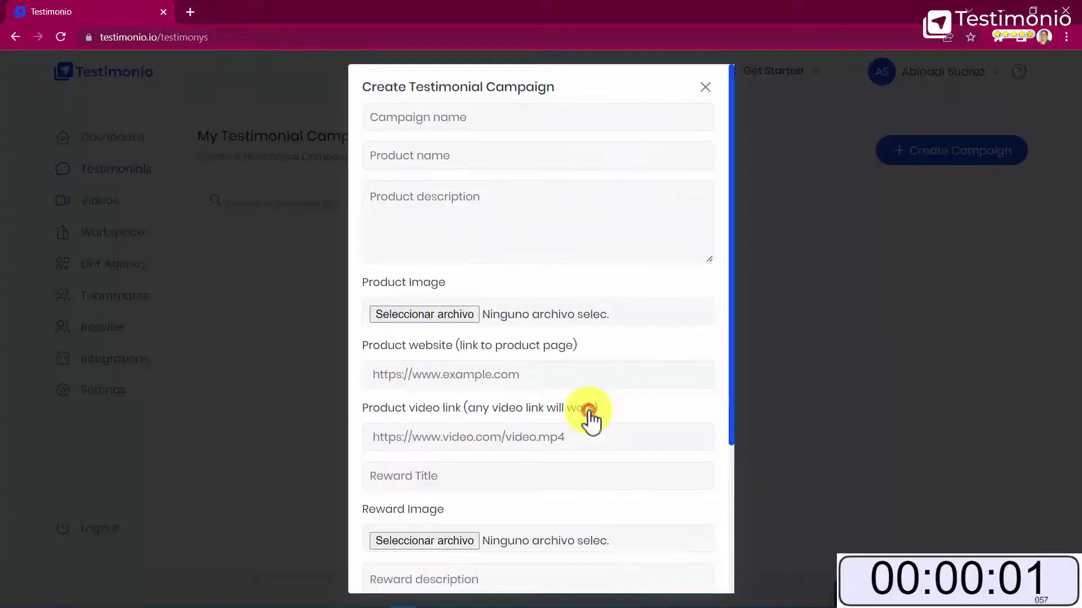
pyautogui.write('QR Verse Testimonial Campaign')
pyautogui.click(435, 158)
pyautogui.write('QR Verse')
pyautogui.click(473, 220)
pyautogui.hotkey('ctrl', 'v')
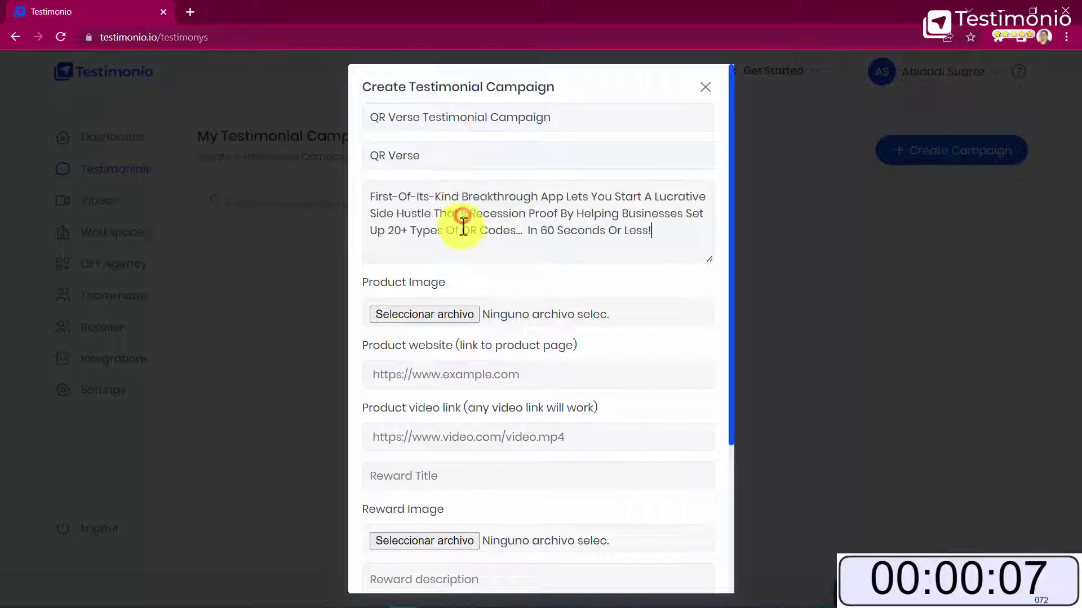
# Add the feproductmockup product image, the product website address and the product video link.
pyautogui.click(422, 314)
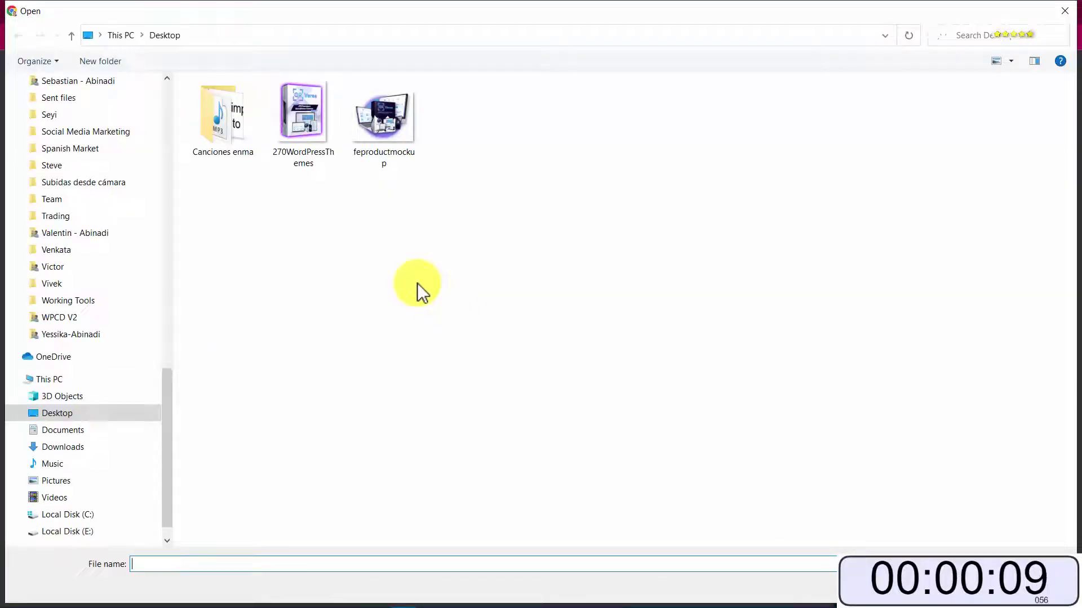
pyautogui.doubleClick(370, 134)
pyautogui.click(473, 374)
pyautogui.write('https://qrverse.live/')
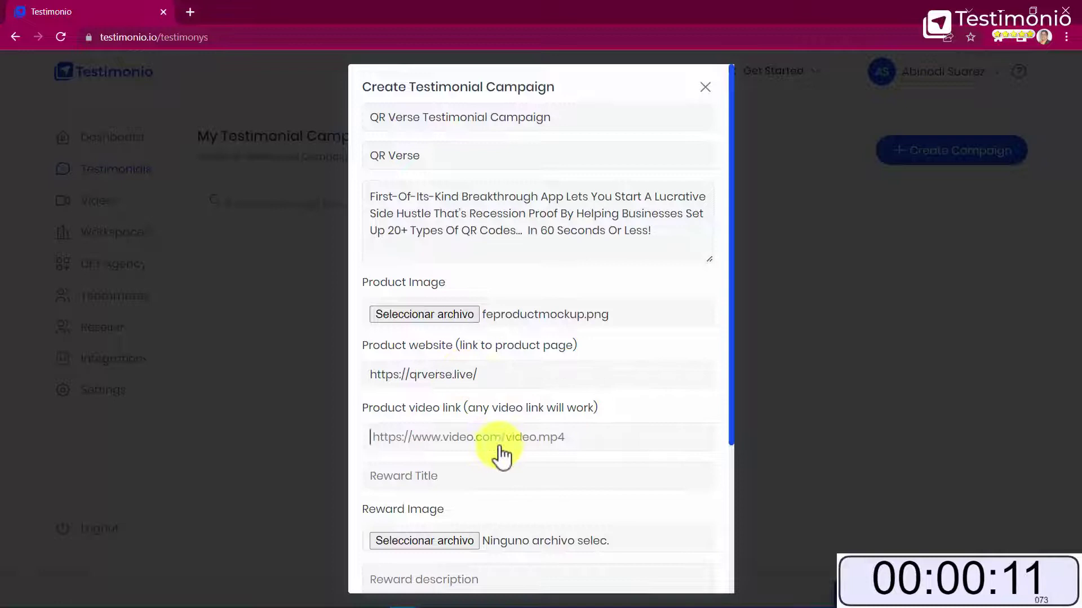
pyautogui.click(491, 437)
pyautogui.write('https://vimeo.com/719046404')
# Set the reward with its title, 270WordPressThemes image, description and access link, then create the campaign.
pyautogui.click(506, 475)
pyautogui.write('270 WordPress Themes')
pyautogui.scroll(-2, 516, 423)
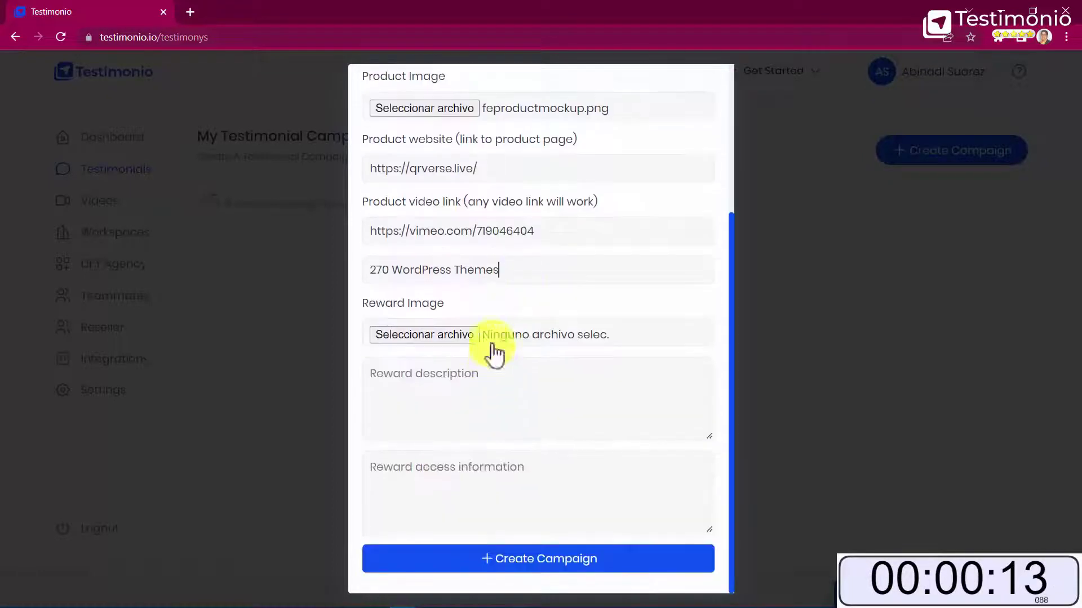
pyautogui.click(470, 335)
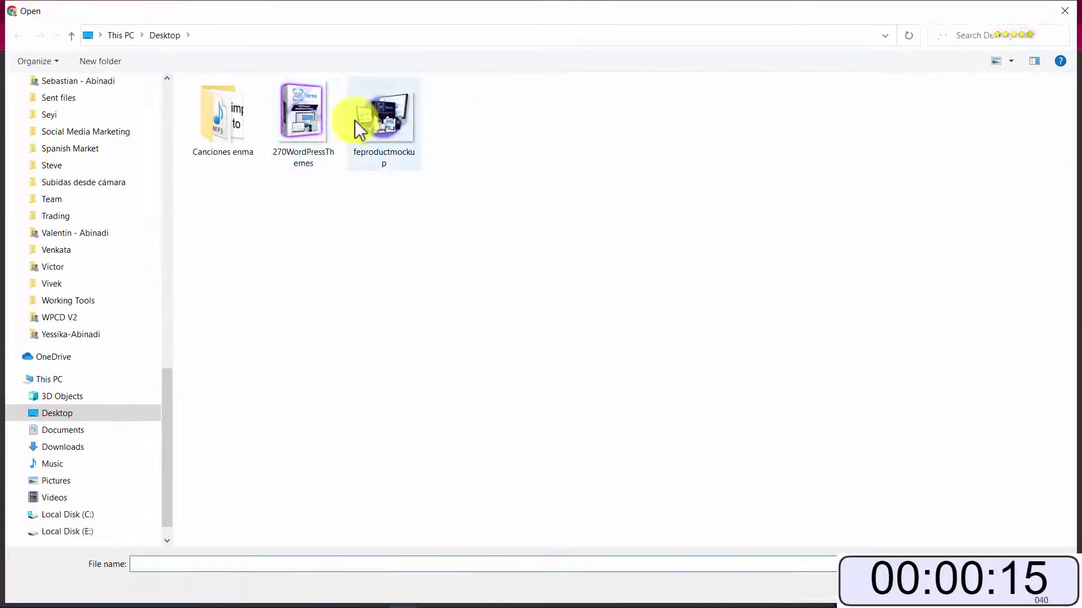
pyautogui.click(306, 125)
pyautogui.doubleClick(306, 125)
pyautogui.click(431, 376)
pyautogui.write('Another very common need businesses have is building their website. With this awesome pack you will be able to do so for yourself and also for other businesses and charge big bucks.')
pyautogui.click(474, 477)
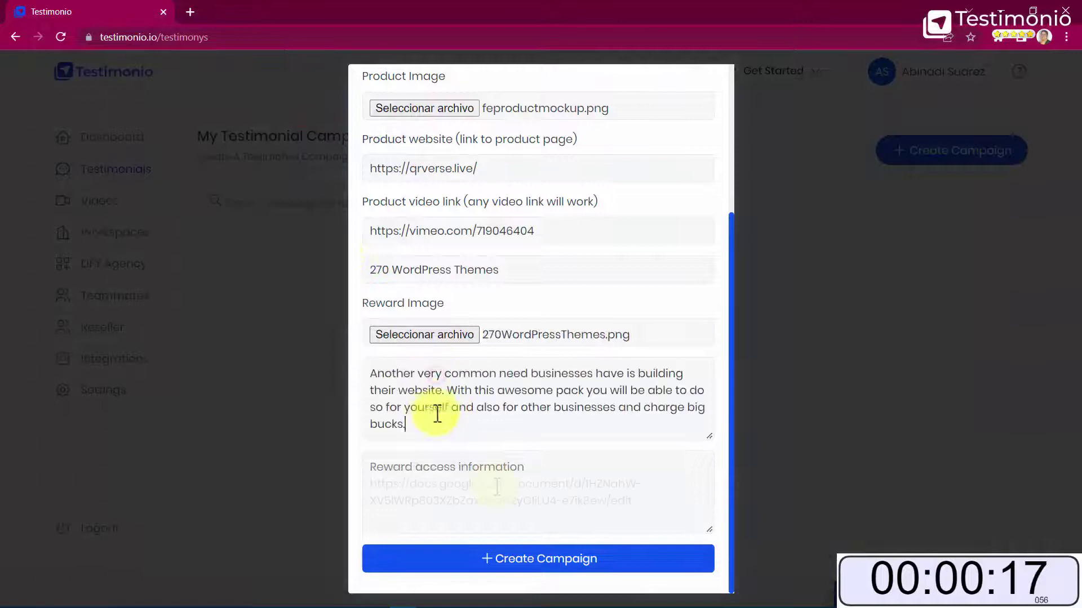
pyautogui.hotkey('ctrl', 'v')
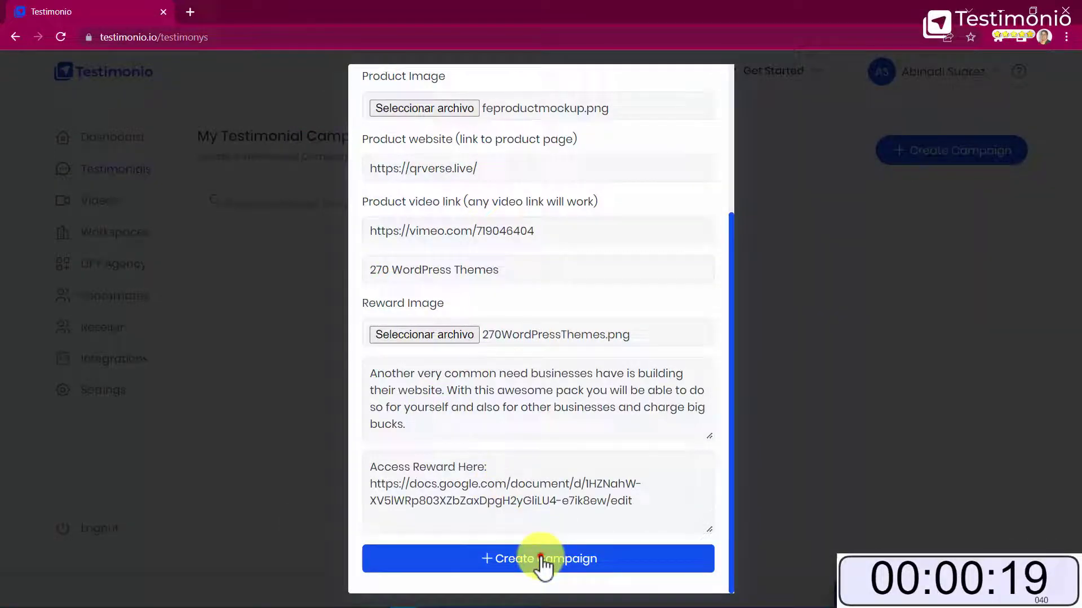
pyautogui.click(538, 559)
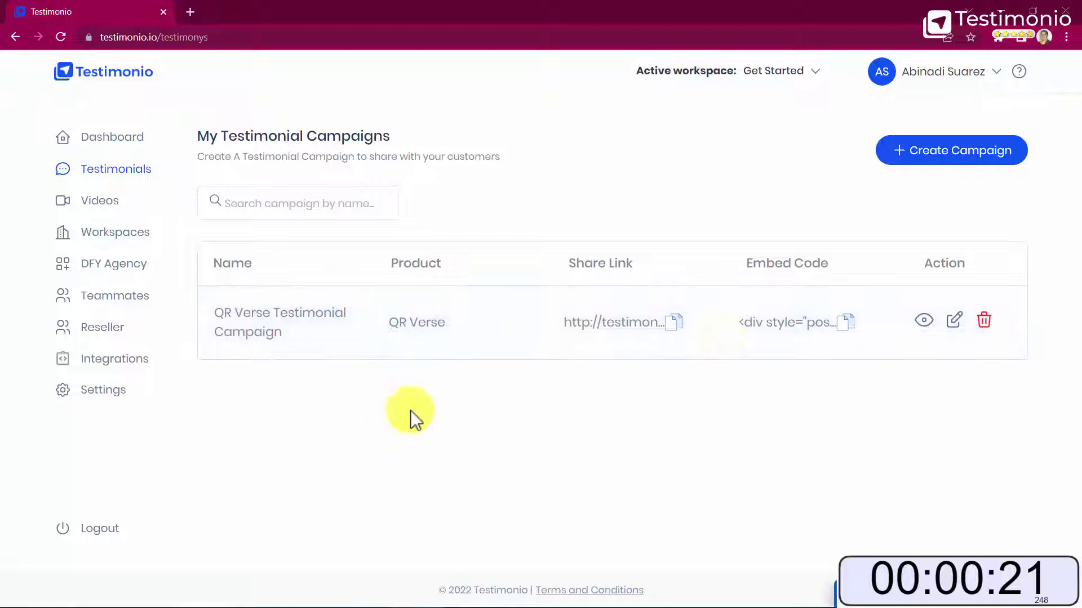
# Copy the QR Verse Testimonial Campaign's share link from the campaign row.
pyautogui.click(672, 323)
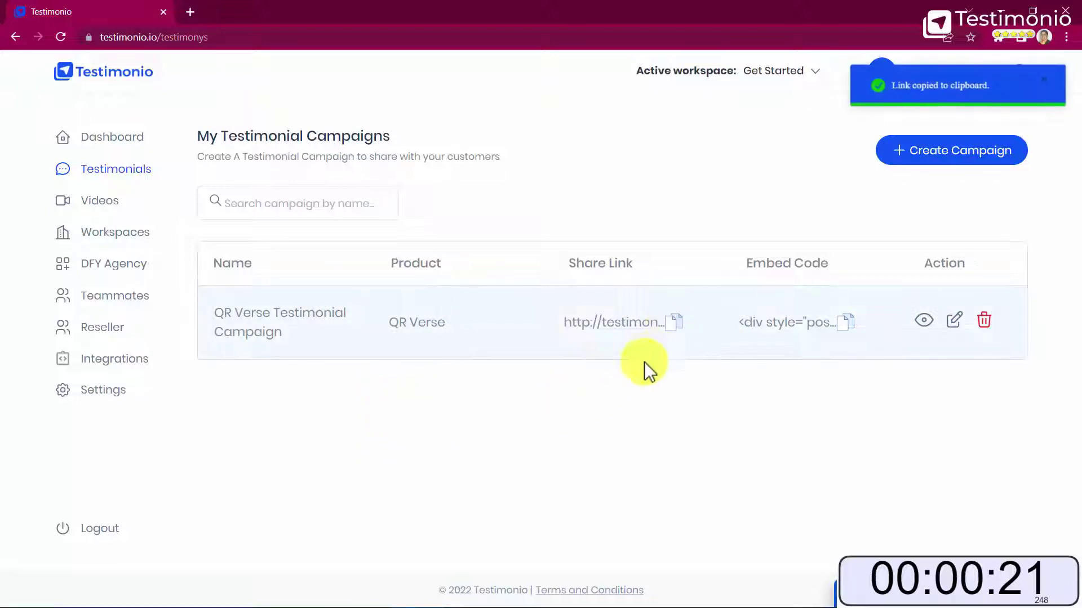
# Load the copied QR Verse campaign share link in a new browser tab.
pyautogui.click(189, 13)
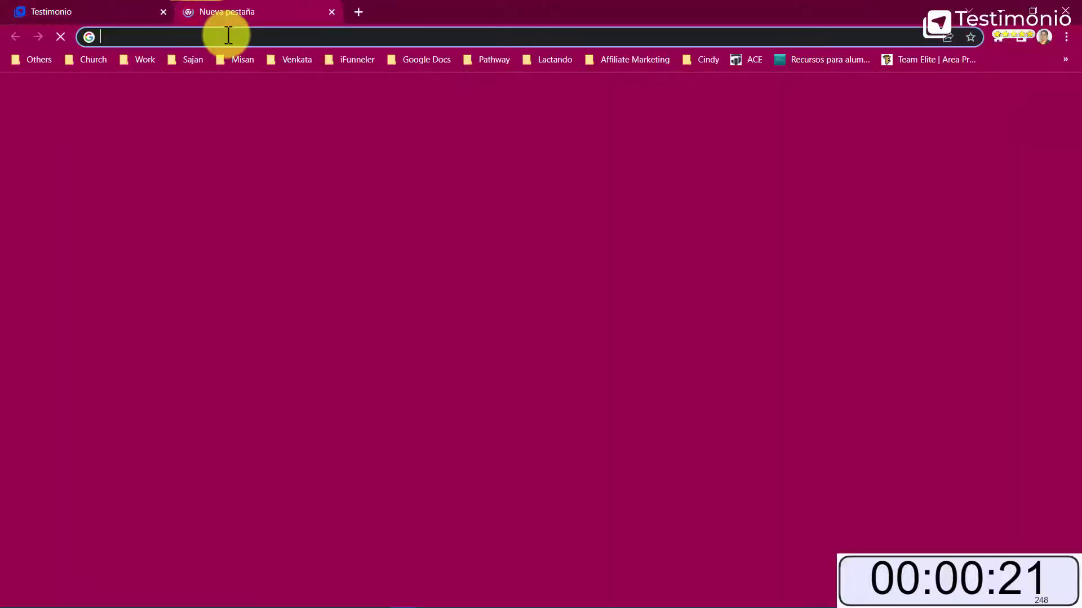
pyautogui.hotkey('ctrl', 'v')
pyautogui.press('Return')
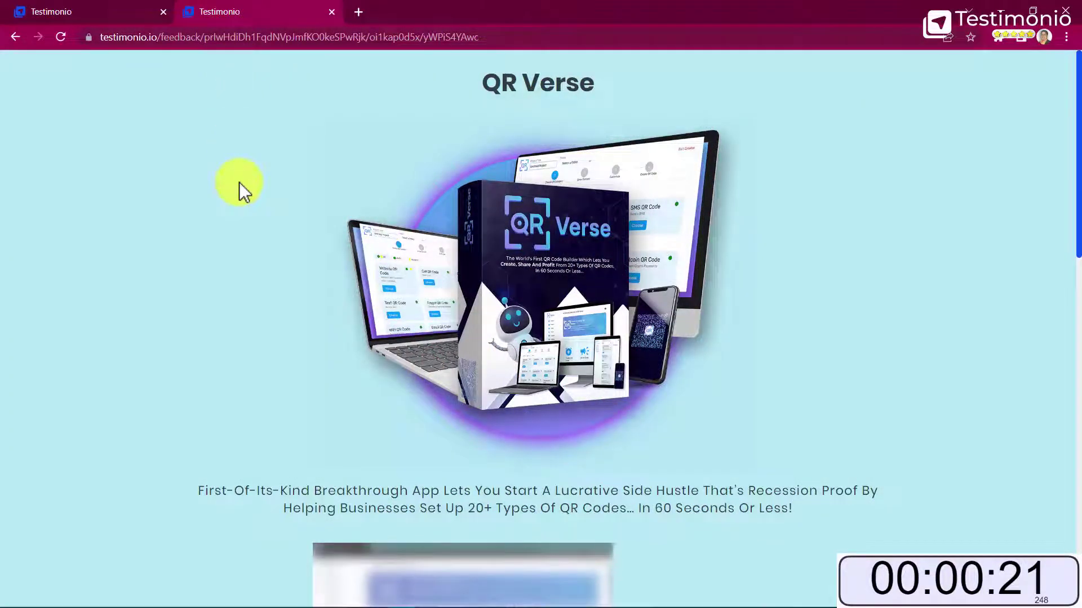
pyautogui.scroll(-3, 240, 182)
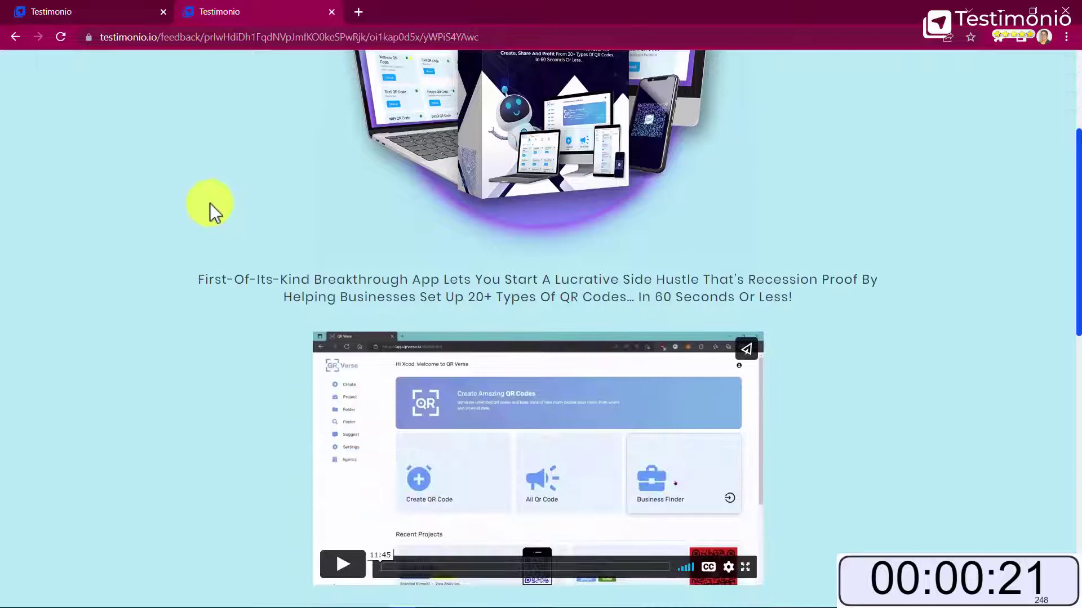
pyautogui.scroll(-2, 209, 203)
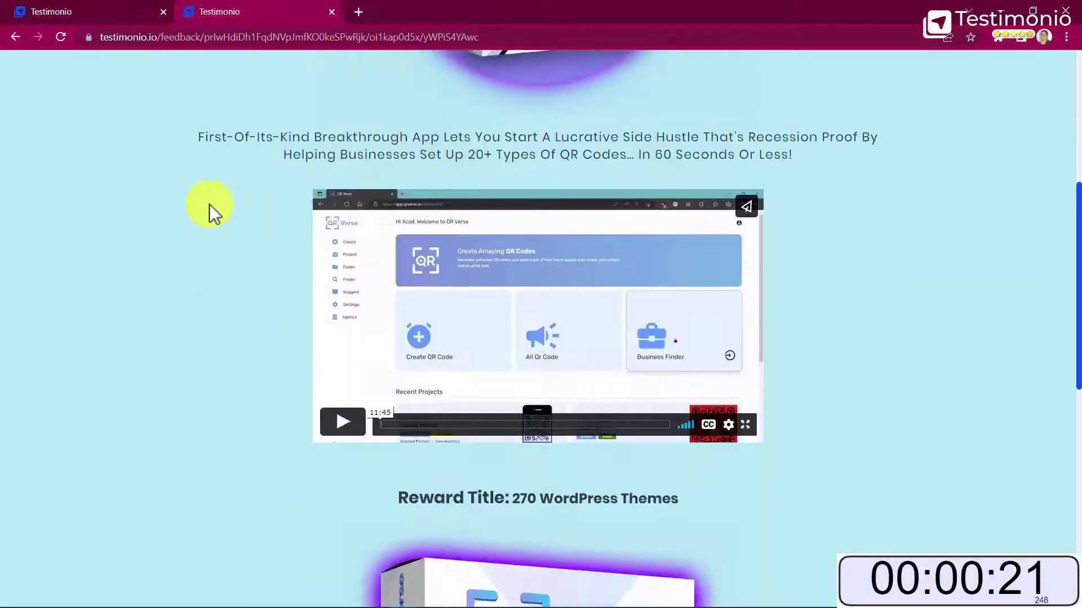
pyautogui.scroll(-3, 208, 204)
pyautogui.scroll(-2, 209, 204)
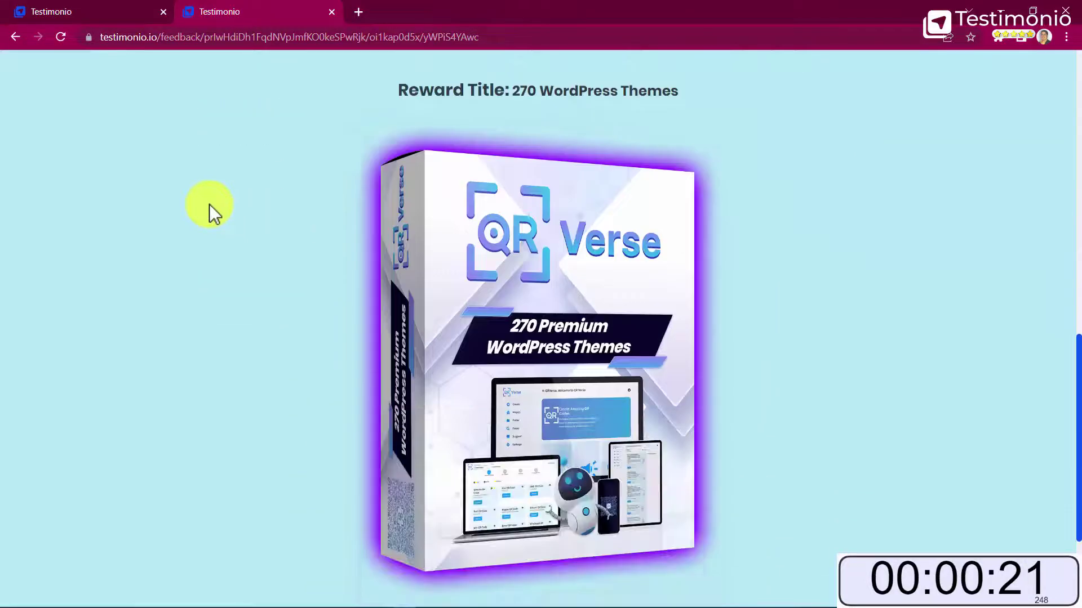
pyautogui.scroll(-1, 209, 204)
pyautogui.scroll(-3, 209, 204)
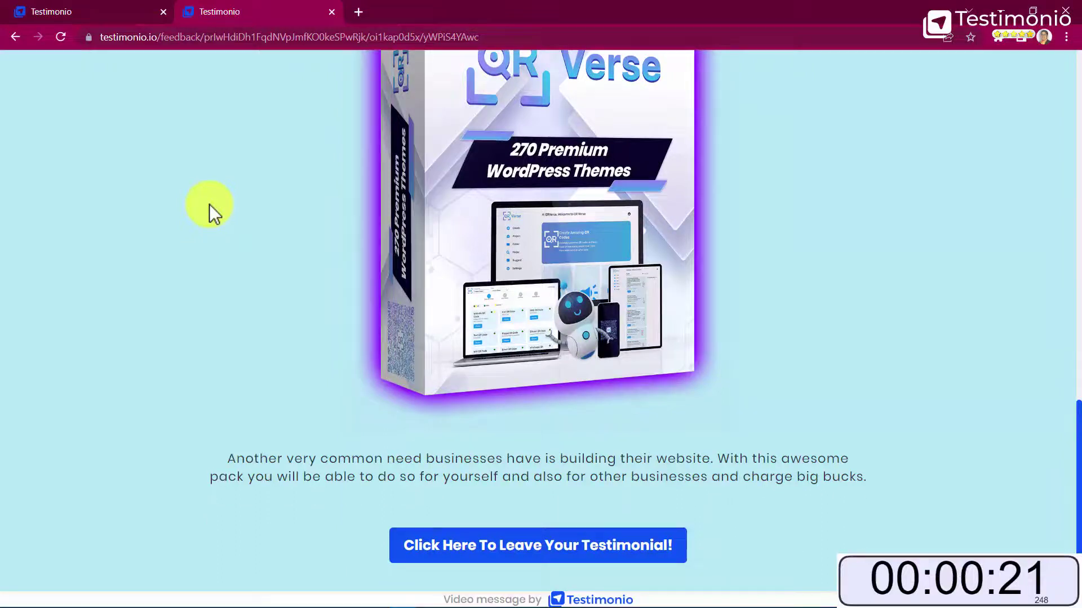
# Leave a testimonial as Customer Name with the saved email and a five-star rating, and continue.
pyautogui.click(533, 545)
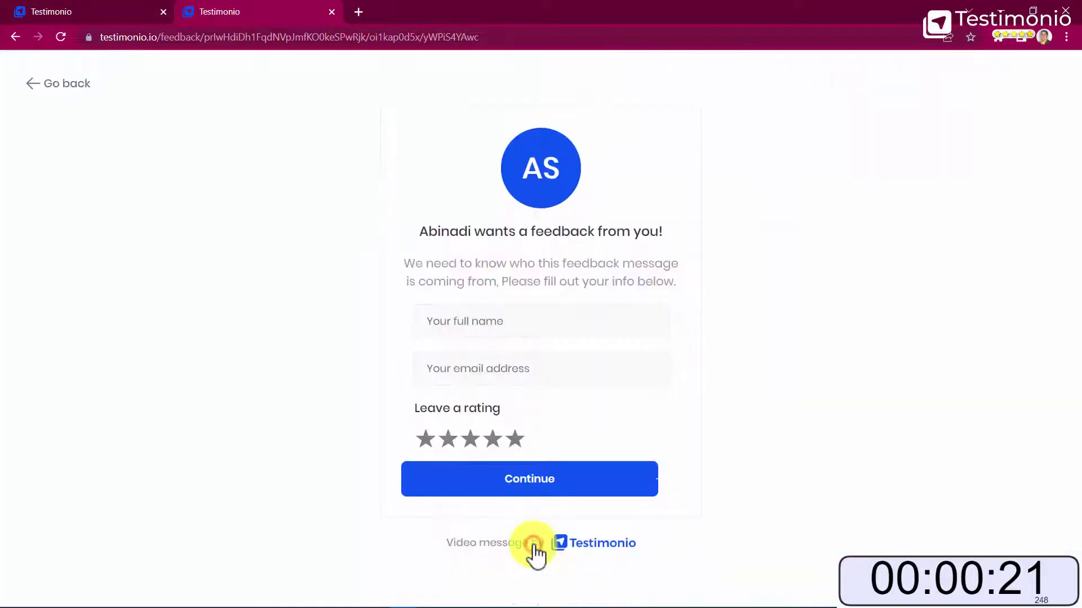
pyautogui.click(468, 321)
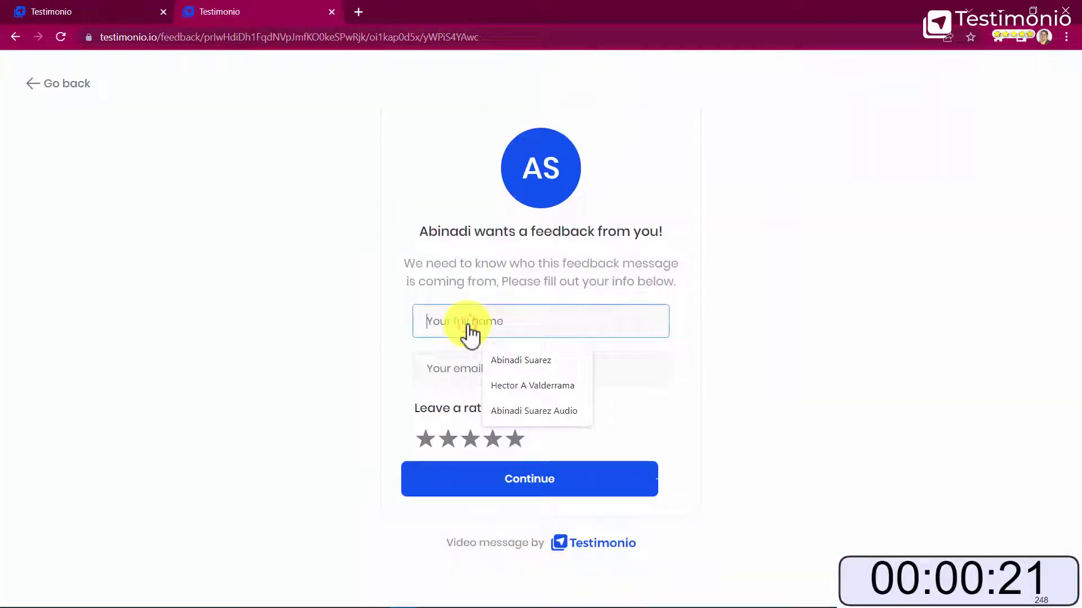
pyautogui.write('Customer Name')
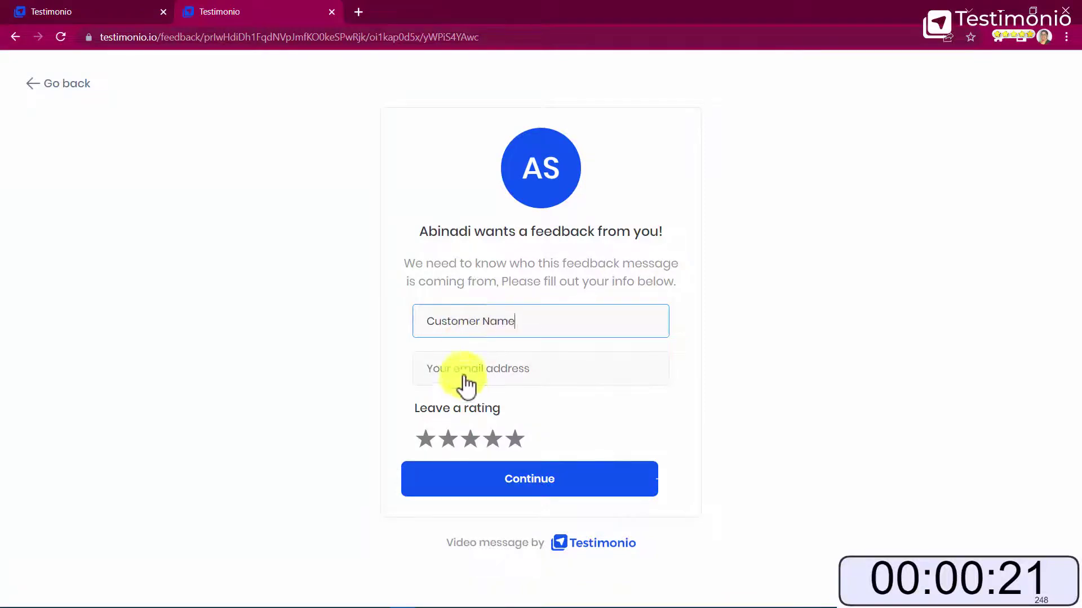
pyautogui.click(468, 368)
pyautogui.click(522, 460)
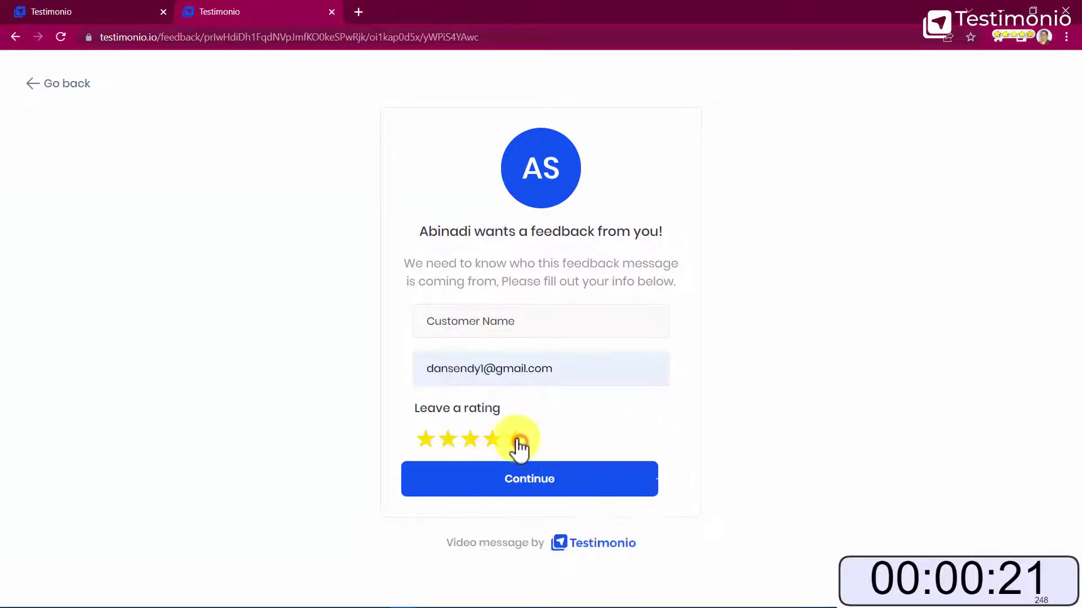
pyautogui.click(516, 440)
pyautogui.click(530, 484)
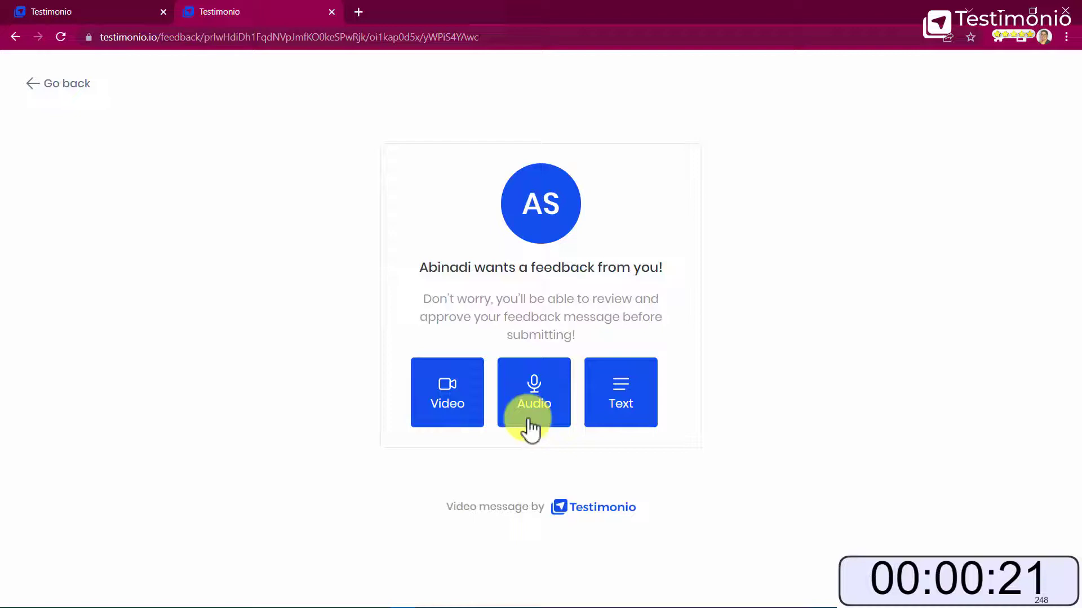
# Choose a video testimonial, record it, stop, and approve the recording for use.
pyautogui.click(459, 398)
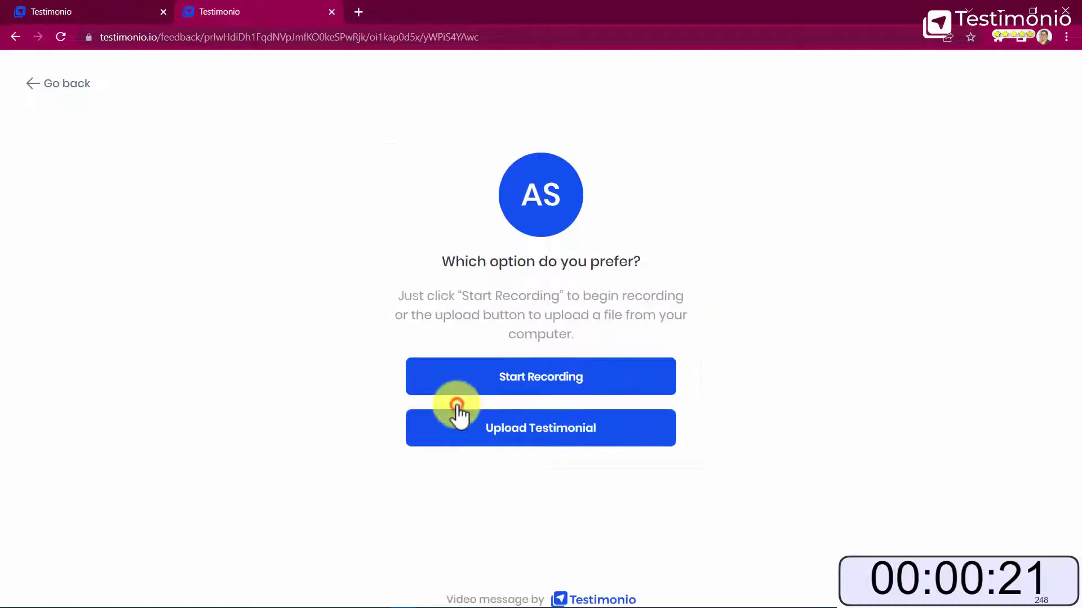
pyautogui.click(548, 387)
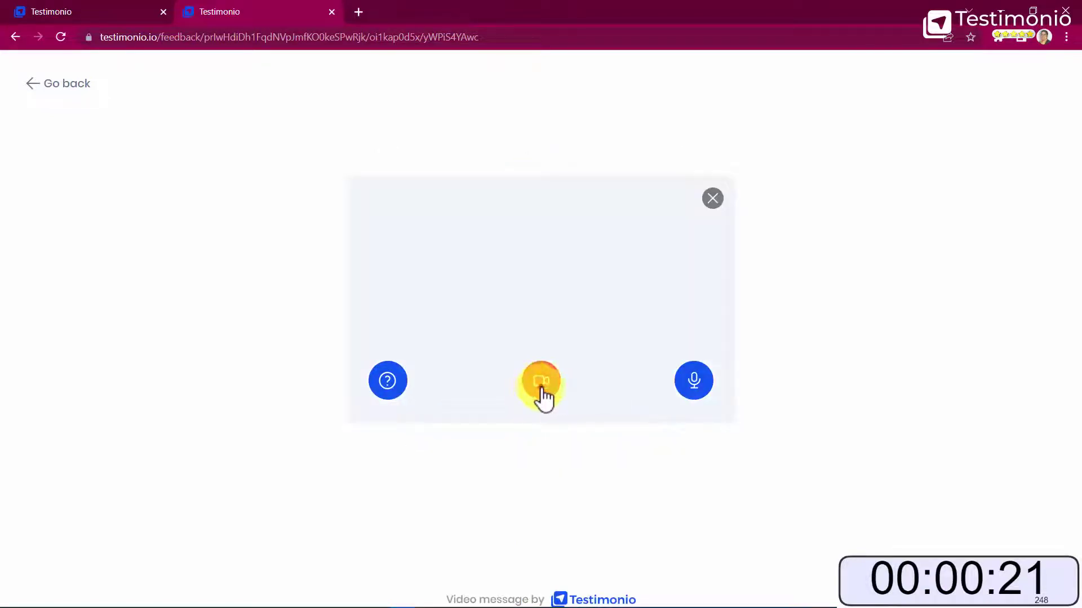
pyautogui.click(541, 383)
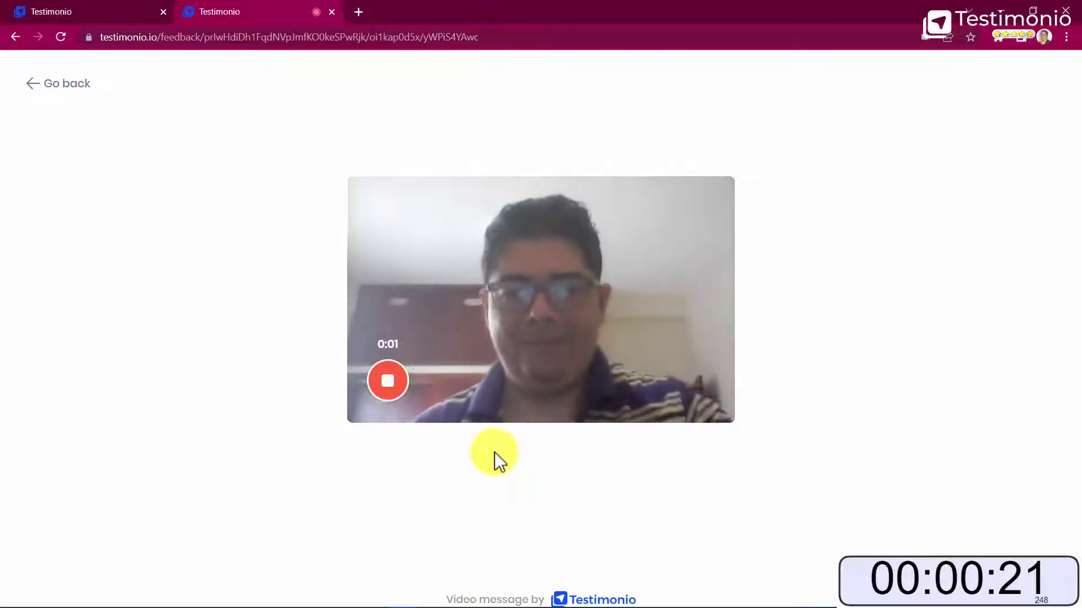
pyautogui.click(387, 382)
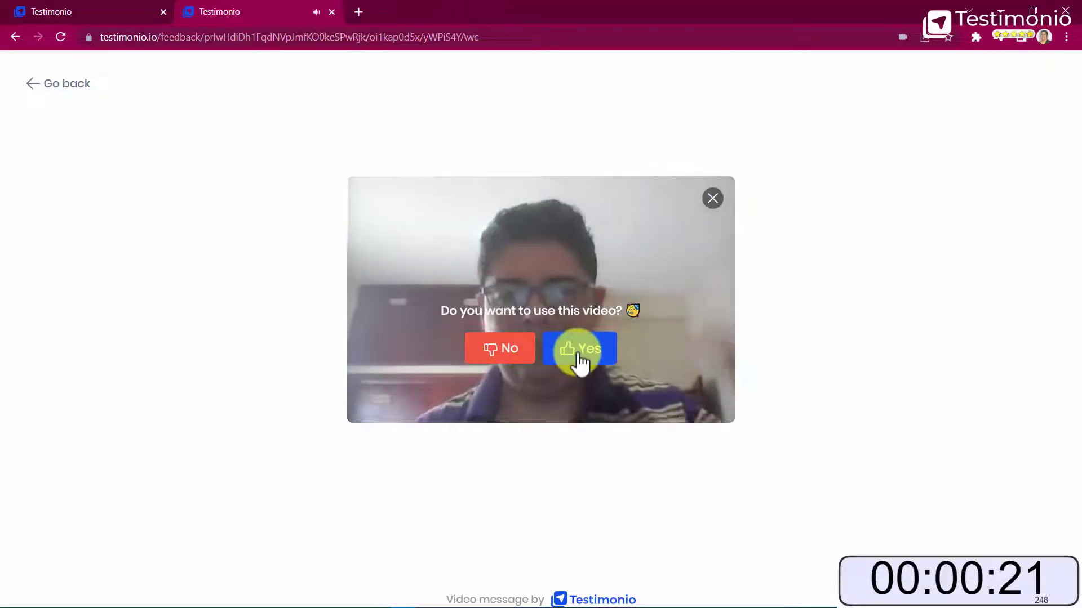
pyautogui.click(579, 348)
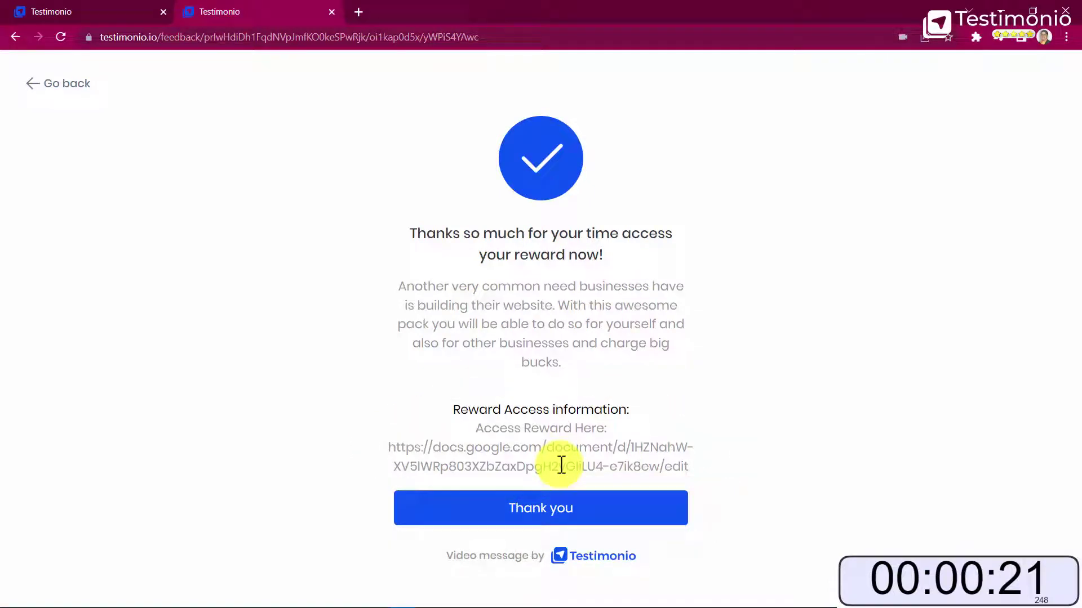
# View the QR Verse campaign's feedbacks, play Customer Name's video, and return to the campaigns list.
pyautogui.click(331, 11)
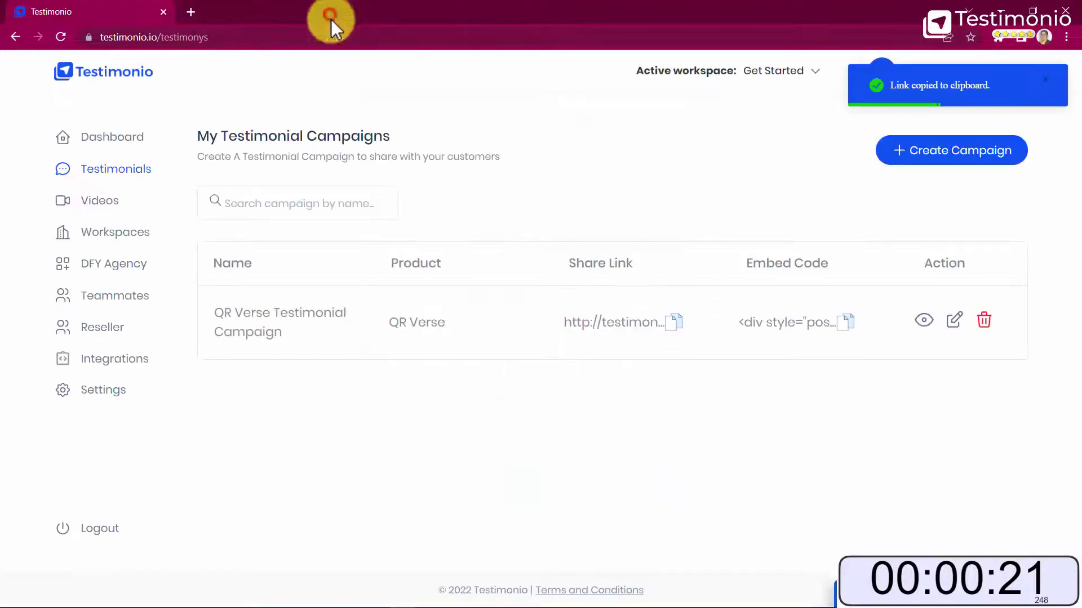
pyautogui.click(923, 320)
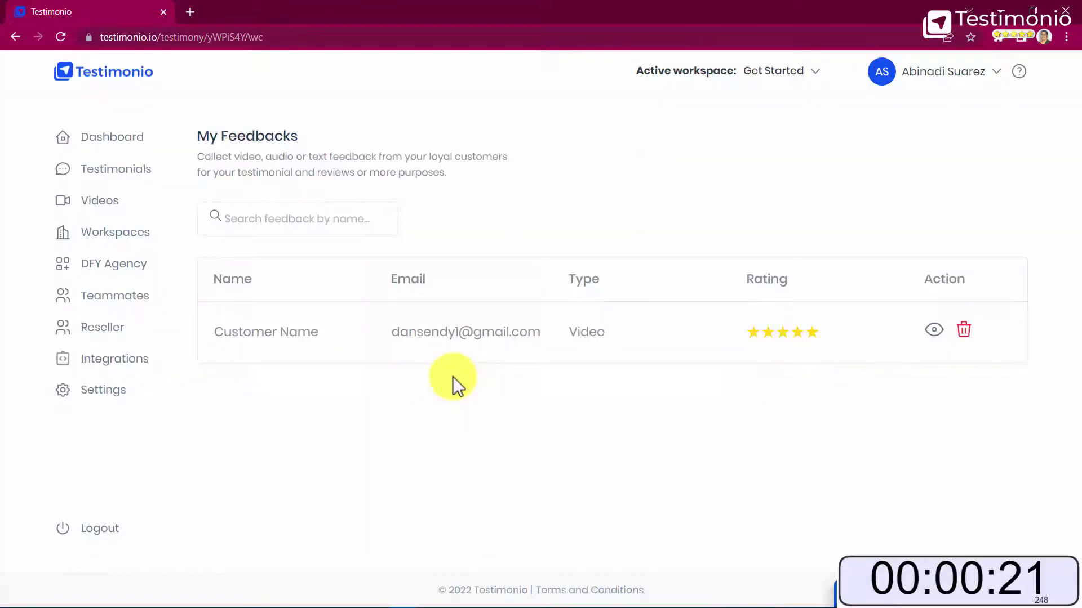
pyautogui.click(934, 330)
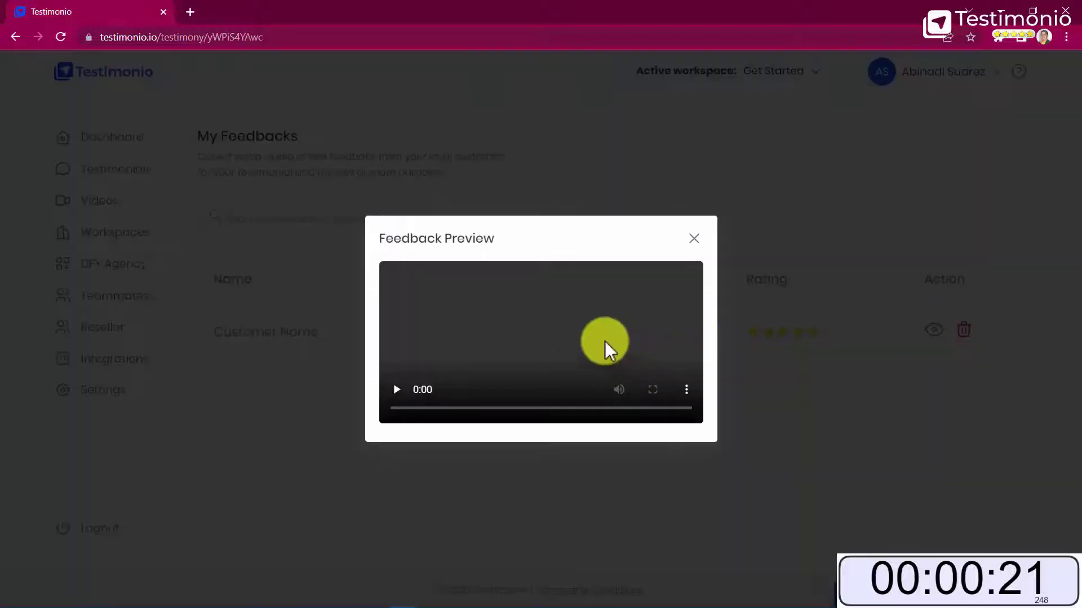
pyautogui.click(396, 431)
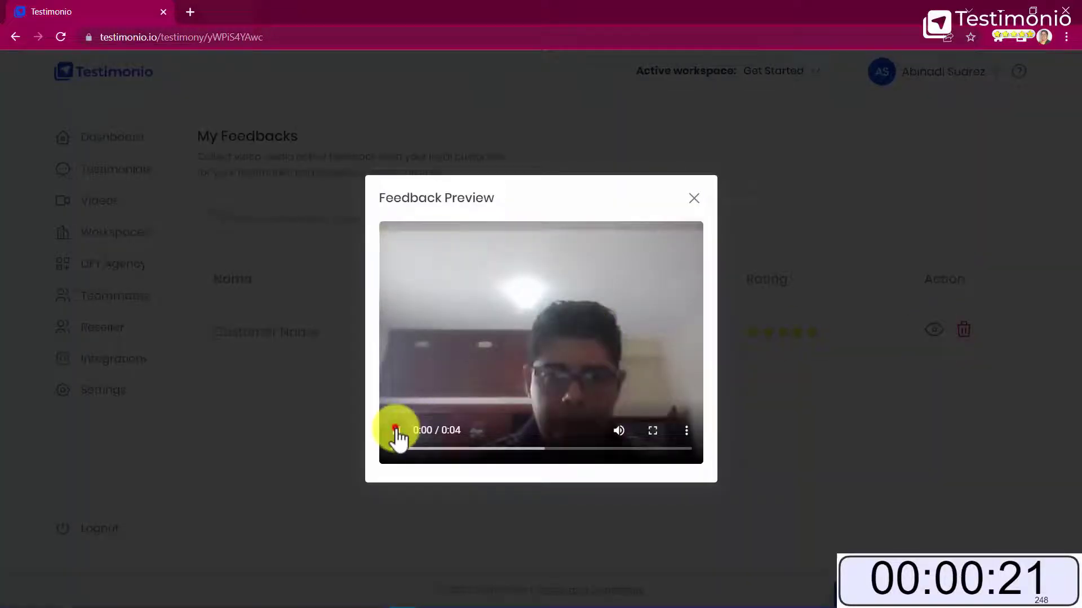
pyautogui.click(694, 198)
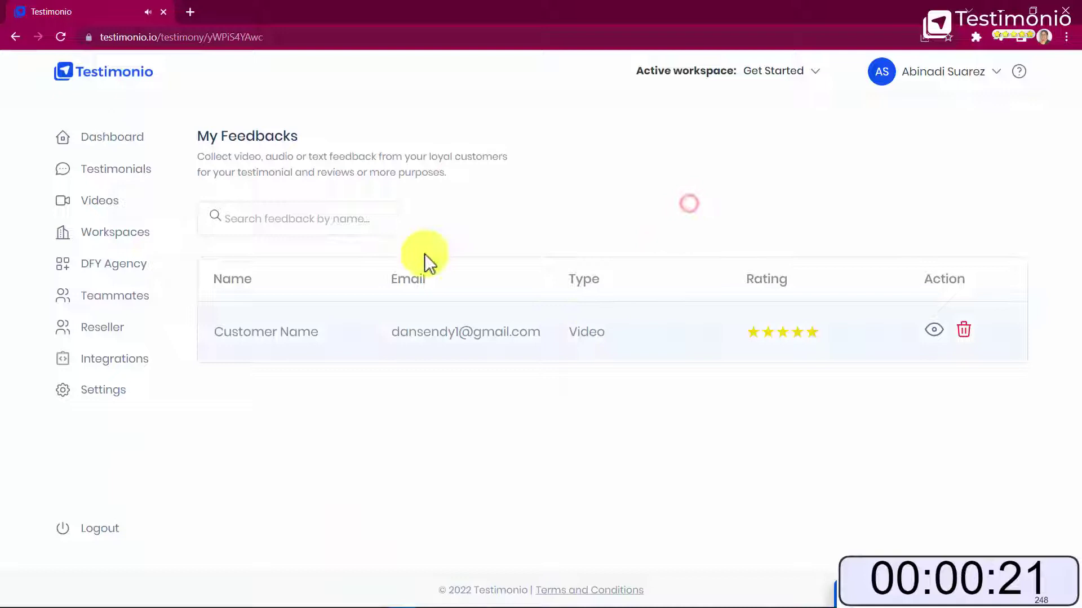
pyautogui.click(15, 36)
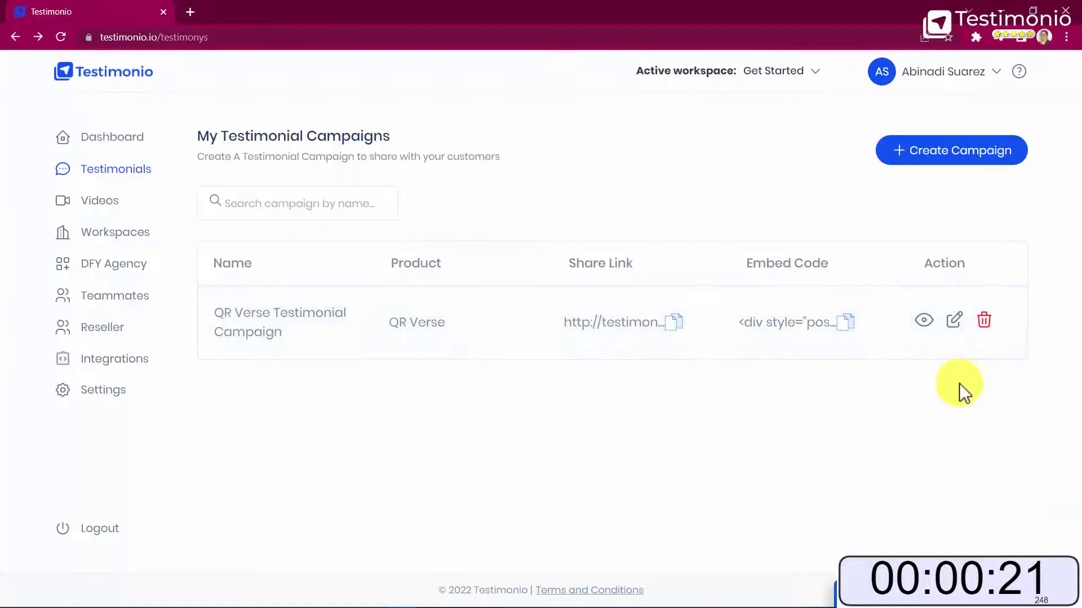
pyautogui.click(953, 319)
pyautogui.scroll(-5, 558, 338)
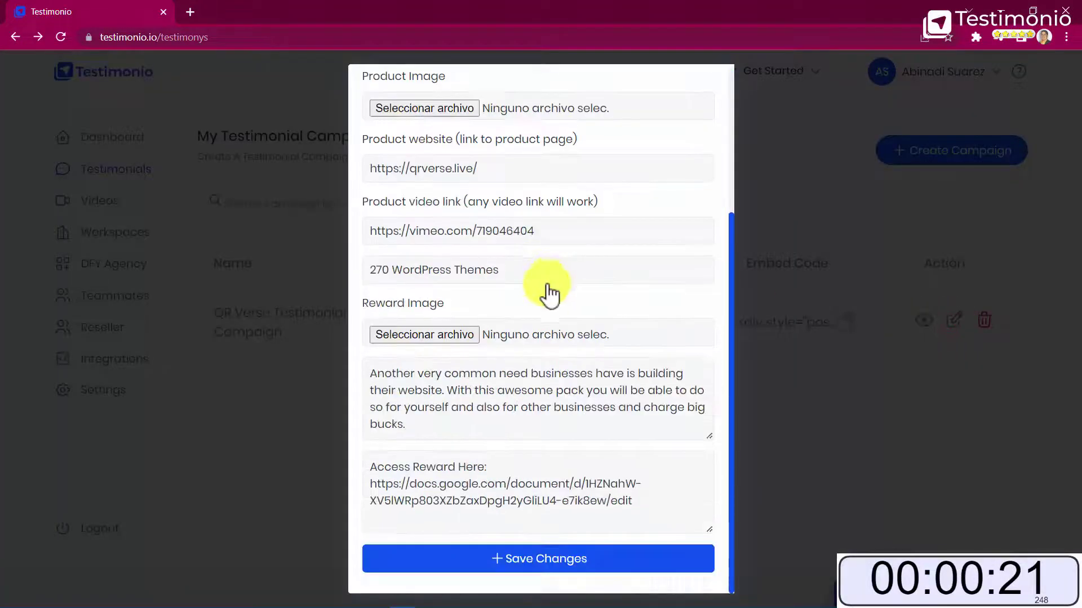
pyautogui.scroll(5, 546, 445)
pyautogui.click(702, 90)
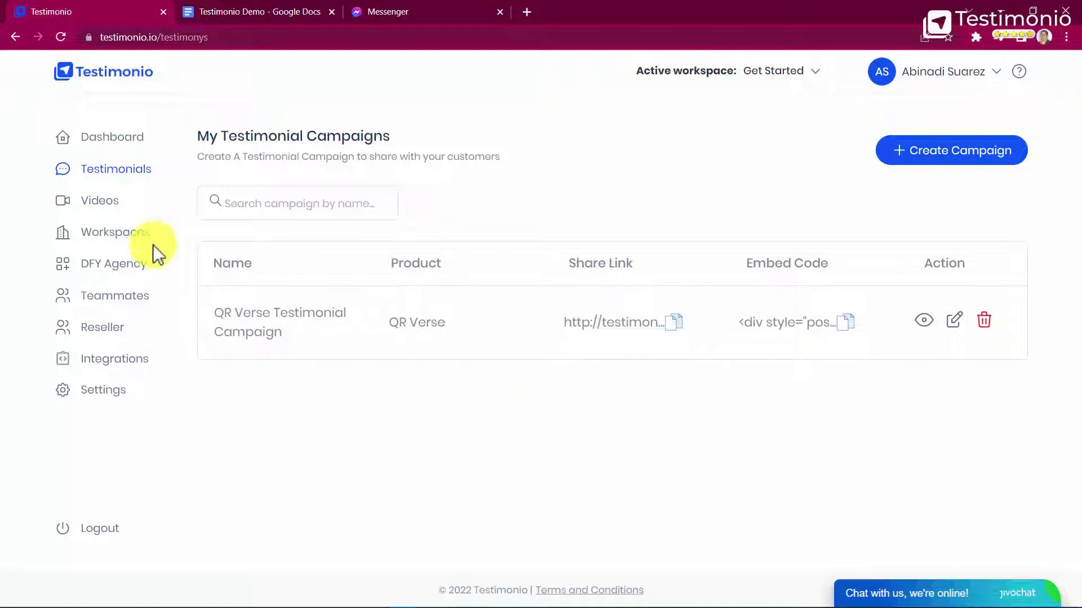
# From Videos, edit the testimonial video's page and import the QR Verse logo file.
pyautogui.click(99, 200)
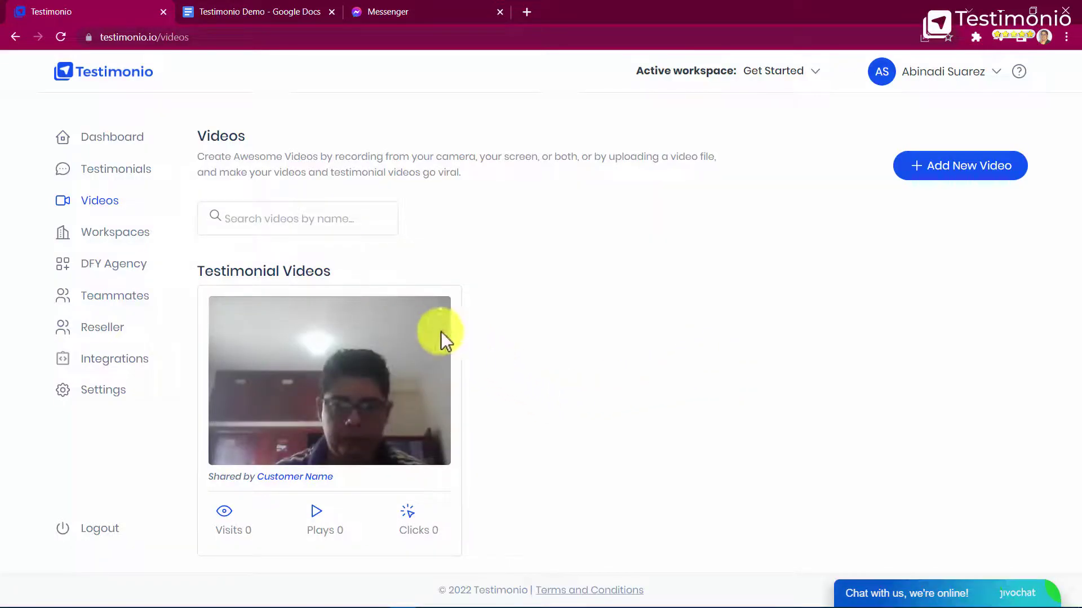
pyautogui.click(442, 325)
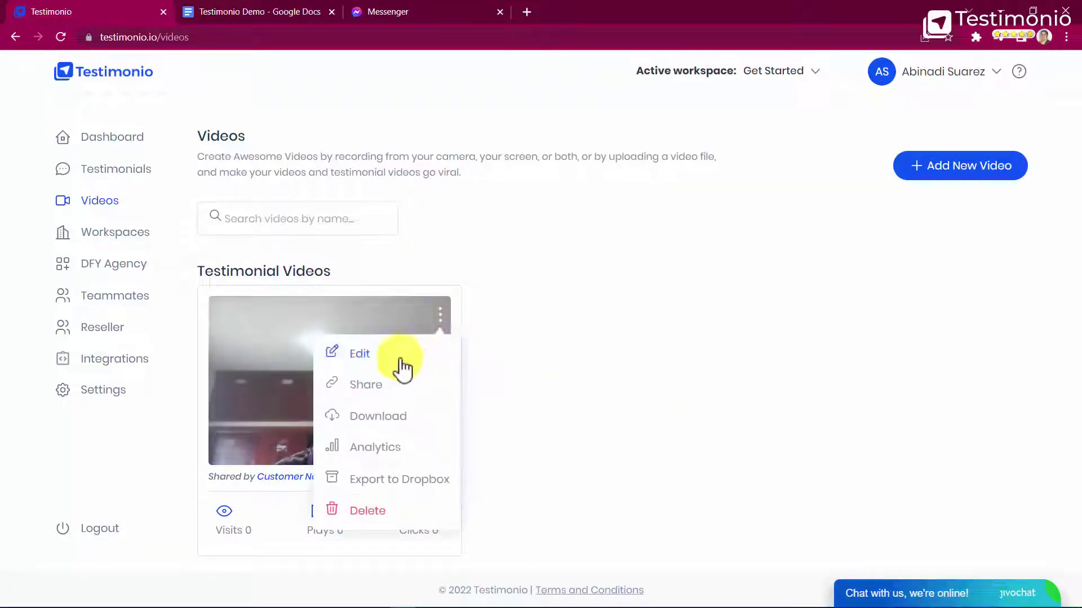
pyautogui.click(397, 355)
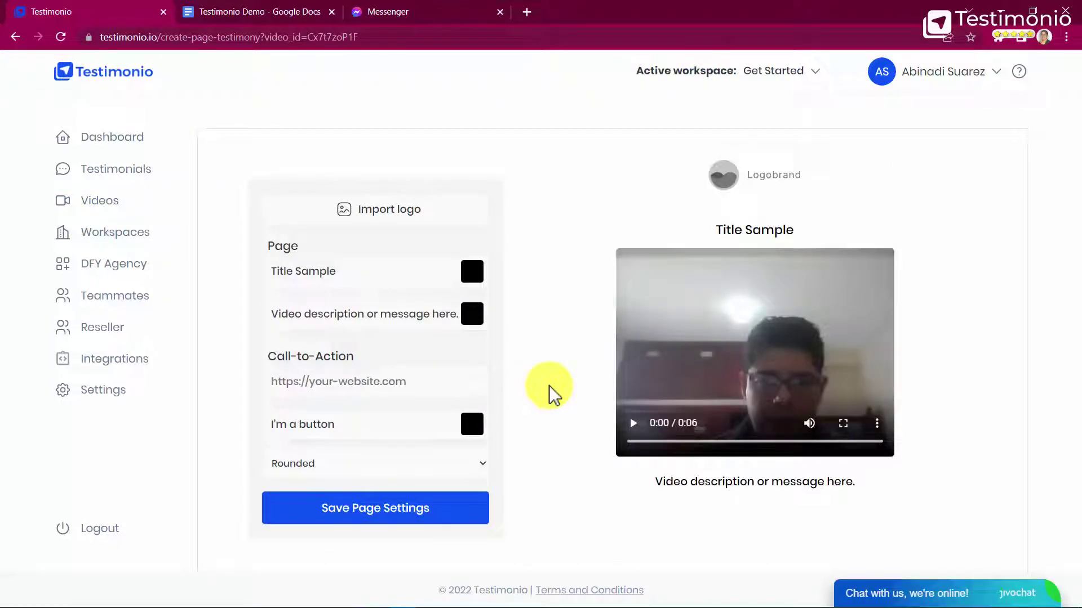
pyautogui.click(400, 211)
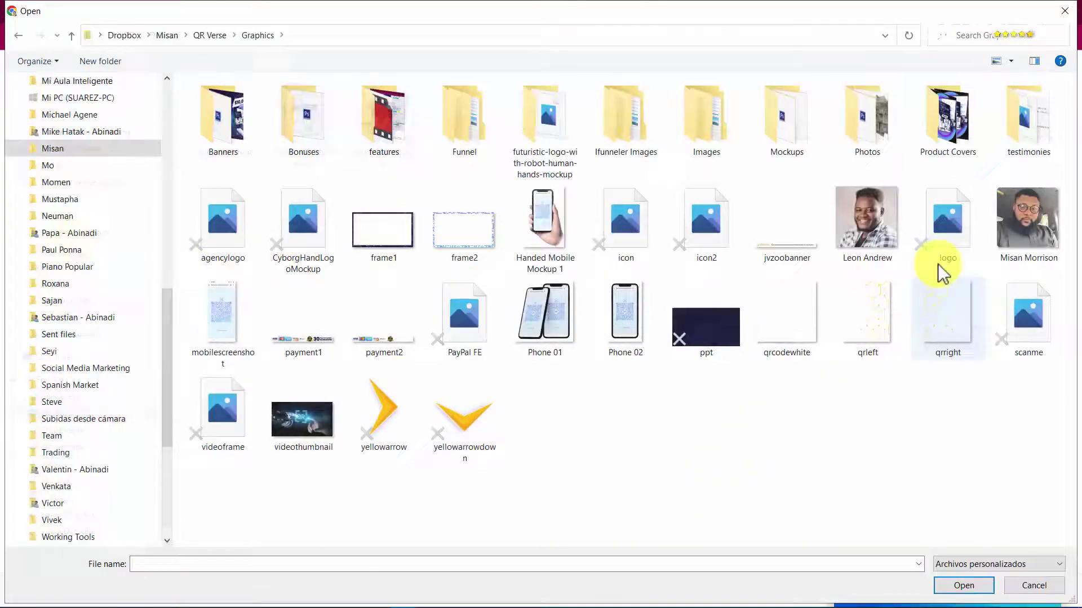
pyautogui.doubleClick(943, 248)
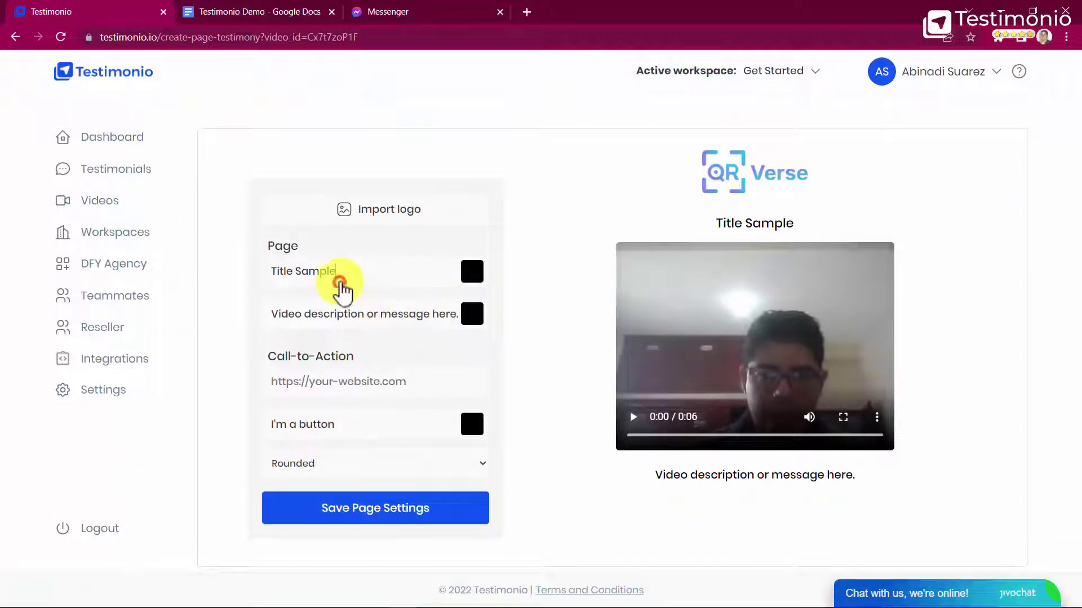
# Title the page QR Verse Shocking Case Study and paste the QR Verse product description.
pyautogui.moveTo(342, 272); pyautogui.dragTo(269, 272)
pyautogui.write('QR Verse Shocking Case Study')
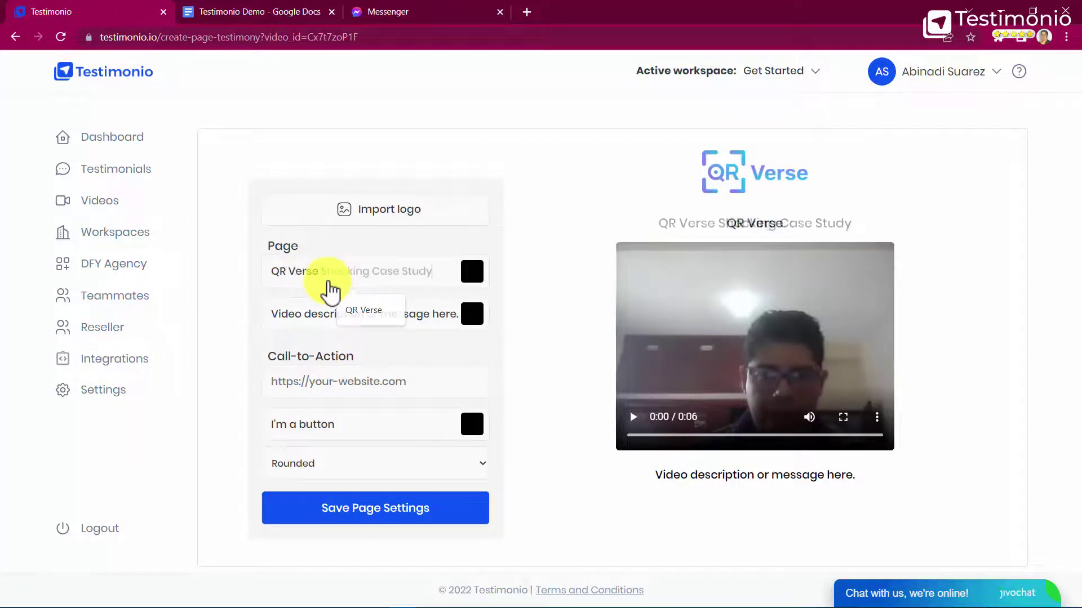
pyautogui.click(364, 310)
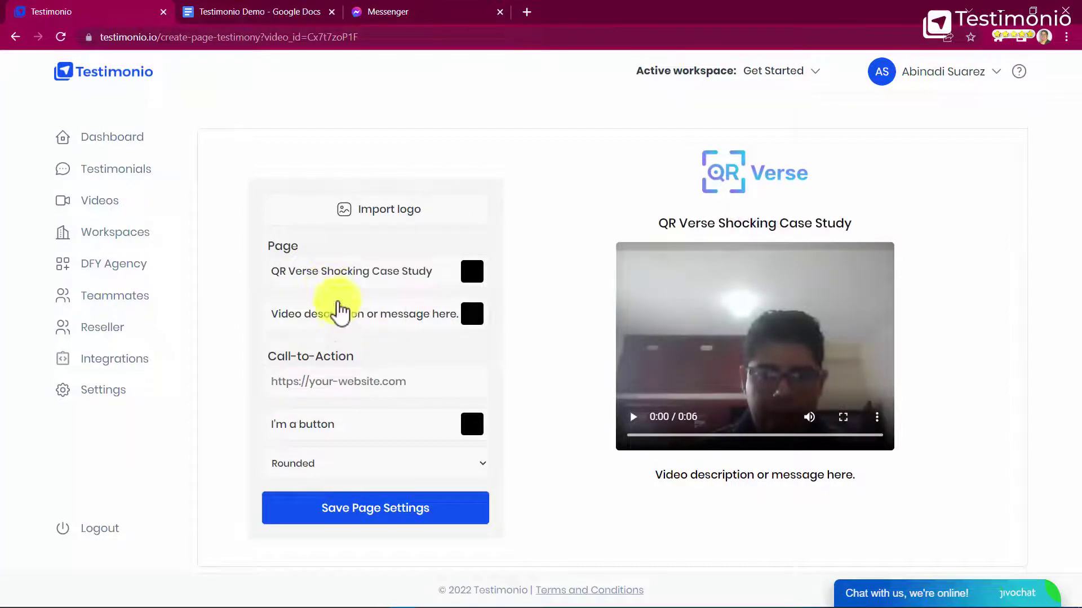
pyautogui.click(343, 315)
pyautogui.tripleClick(343, 315)
pyautogui.write("First-Of-Its-Kind Breakthrough App Lets You Start A Lucrative Side Hustle That's Recession Proof By Helping Businesses Set Up 20+ Types Of QR Codes... In 60 Seconds Or Less!")
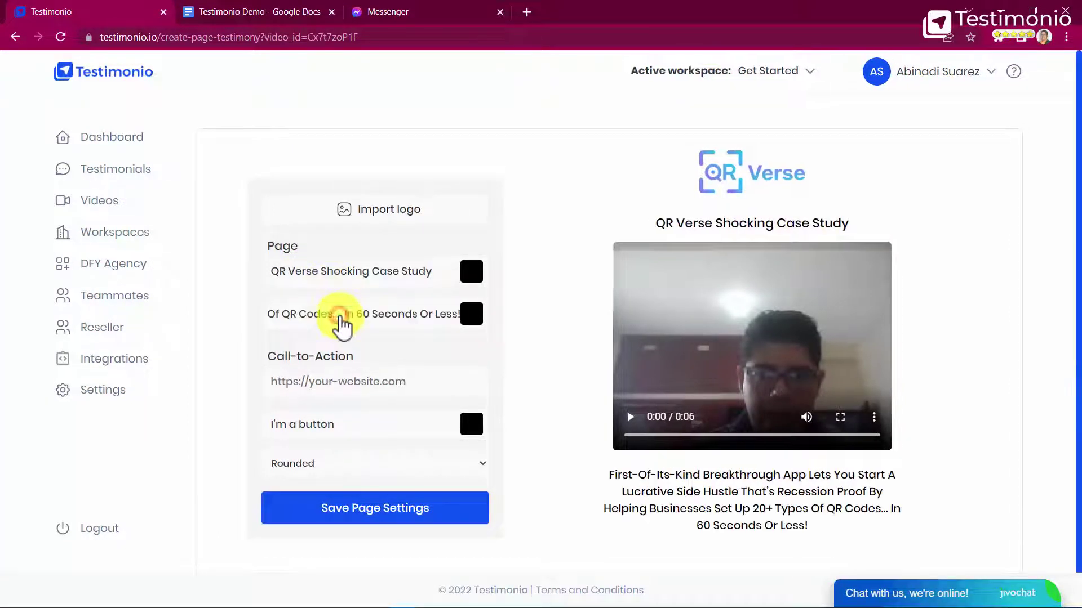
pyautogui.click(394, 382)
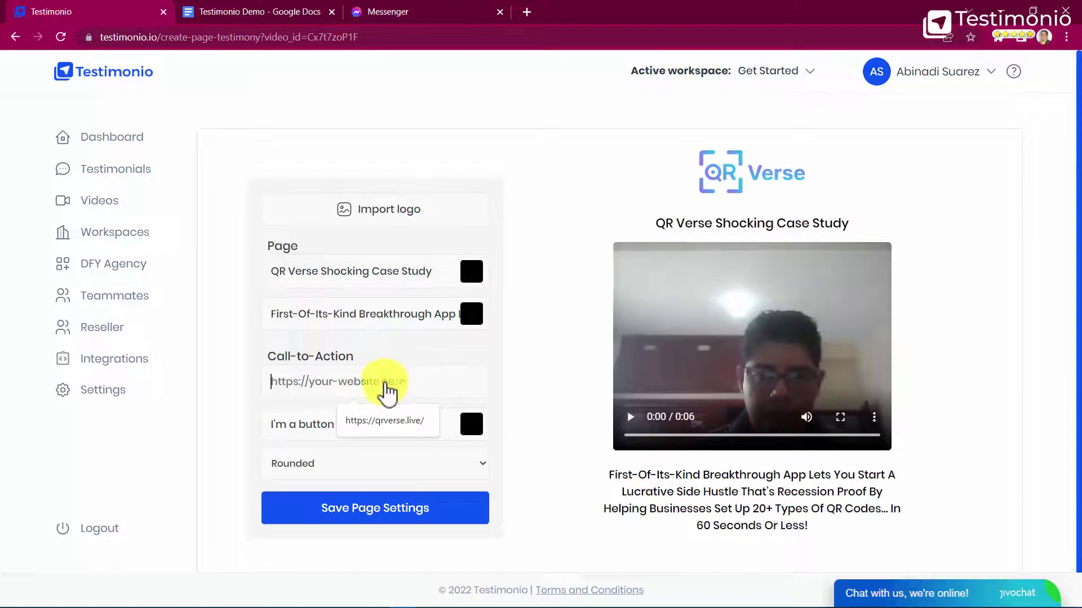
pyautogui.click(384, 421)
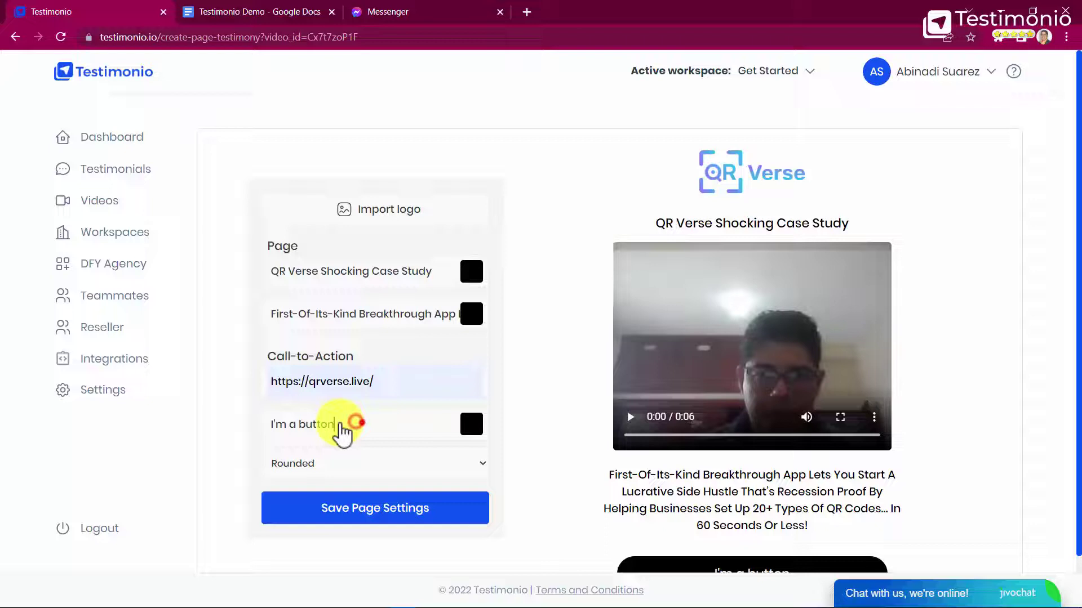
pyautogui.moveTo(355, 425); pyautogui.dragTo(271, 424)
pyautogui.press('BackSpace')
pyautogui.write('Access QR Verse Now!')
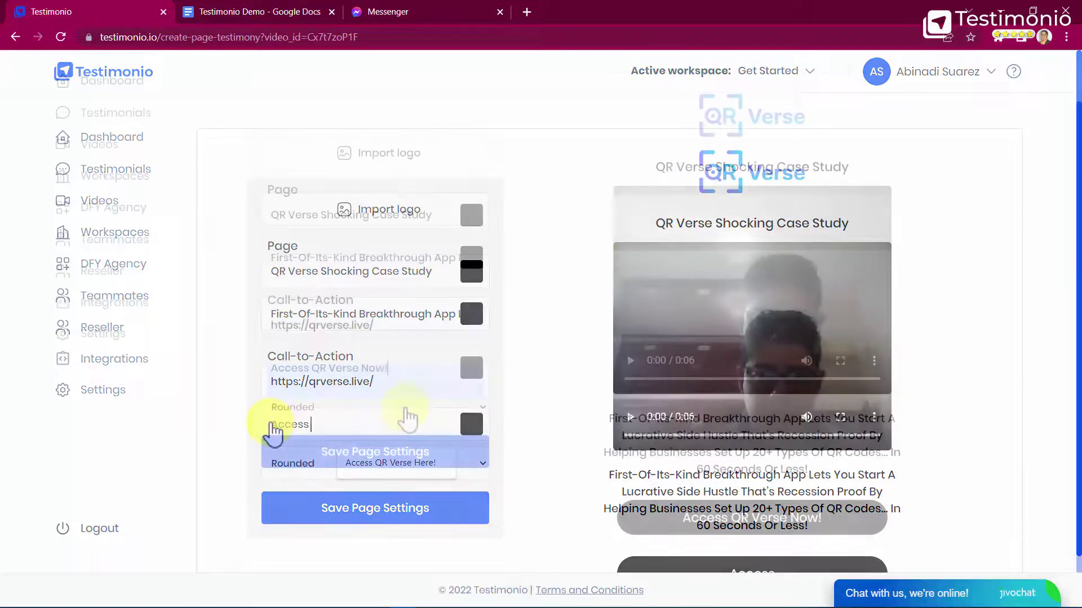
pyautogui.scroll(-2, 423, 381)
pyautogui.click(471, 371)
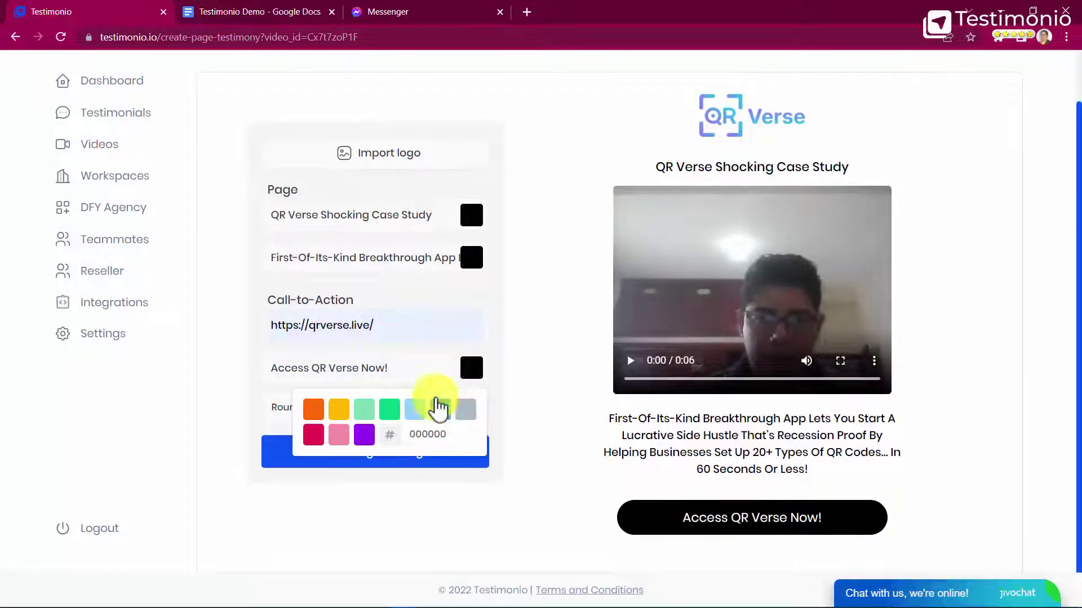
pyautogui.click(439, 411)
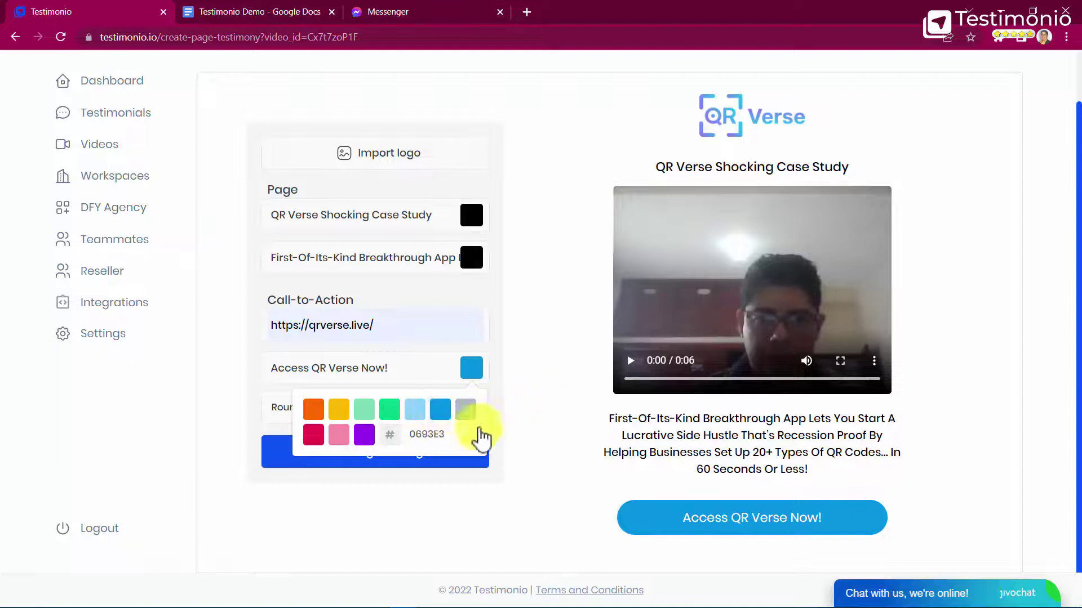
pyautogui.click(393, 462)
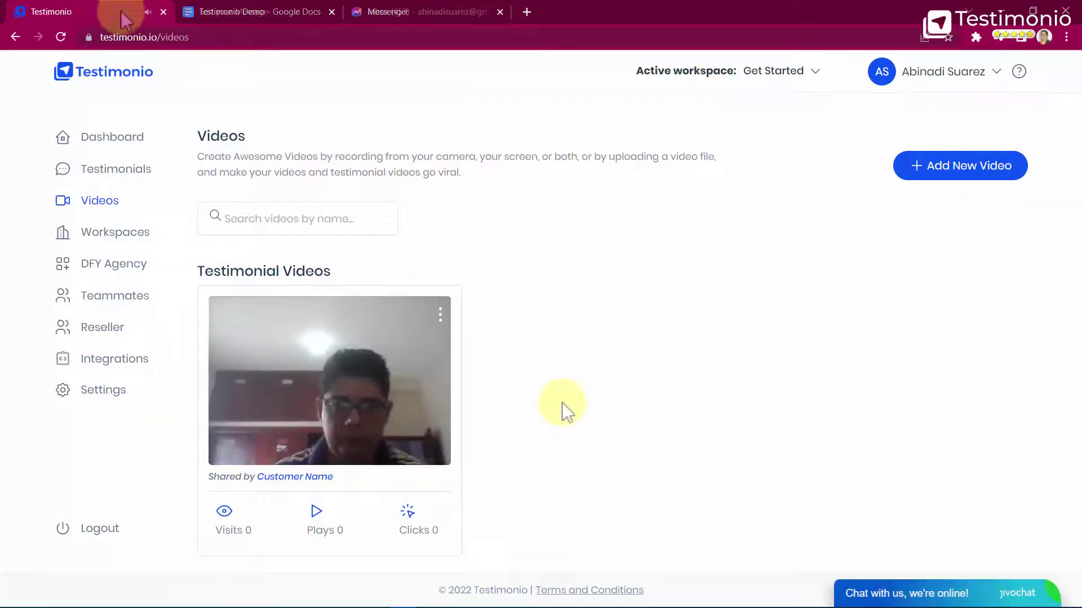
# Copy the video's share link, load it in a new tab and play the video there.
pyautogui.click(440, 316)
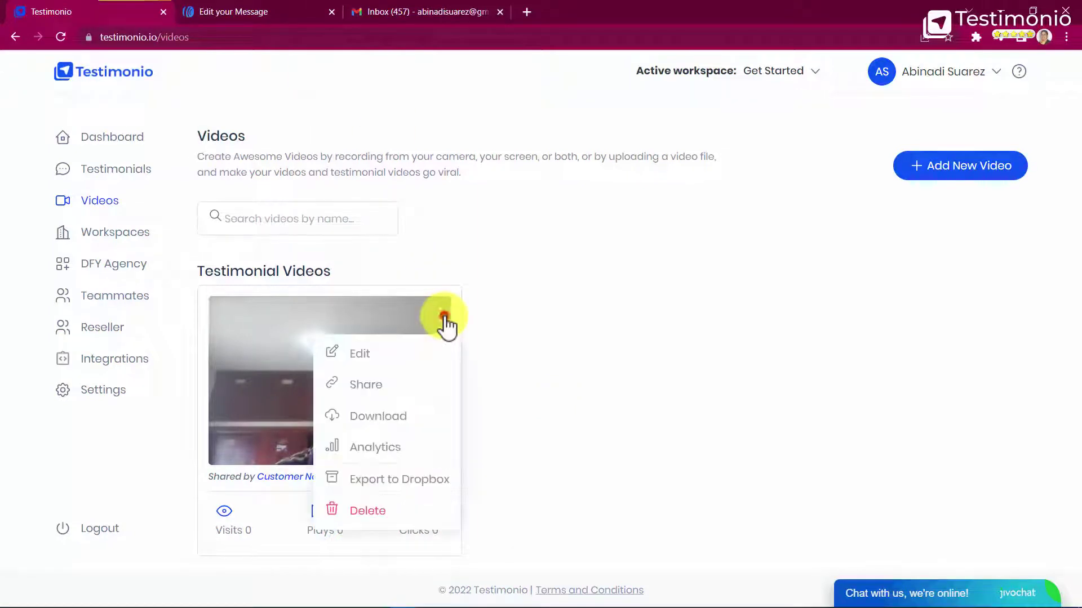
pyautogui.click(388, 381)
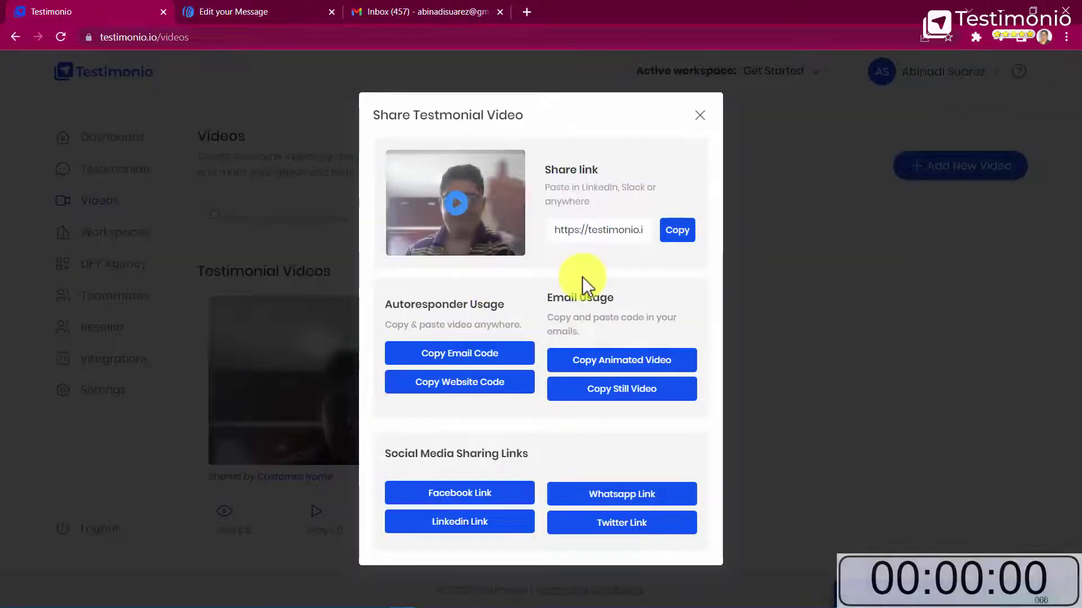
pyautogui.click(677, 230)
pyautogui.click(526, 11)
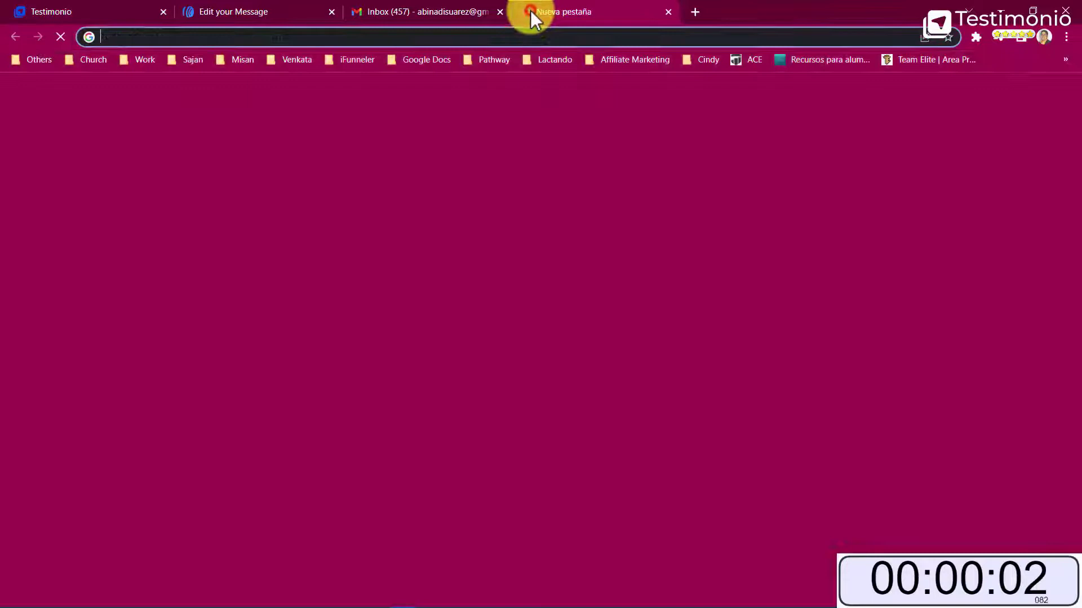
pyautogui.hotkey('ctrl', 'v')
pyautogui.press('Return')
pyautogui.click(535, 293)
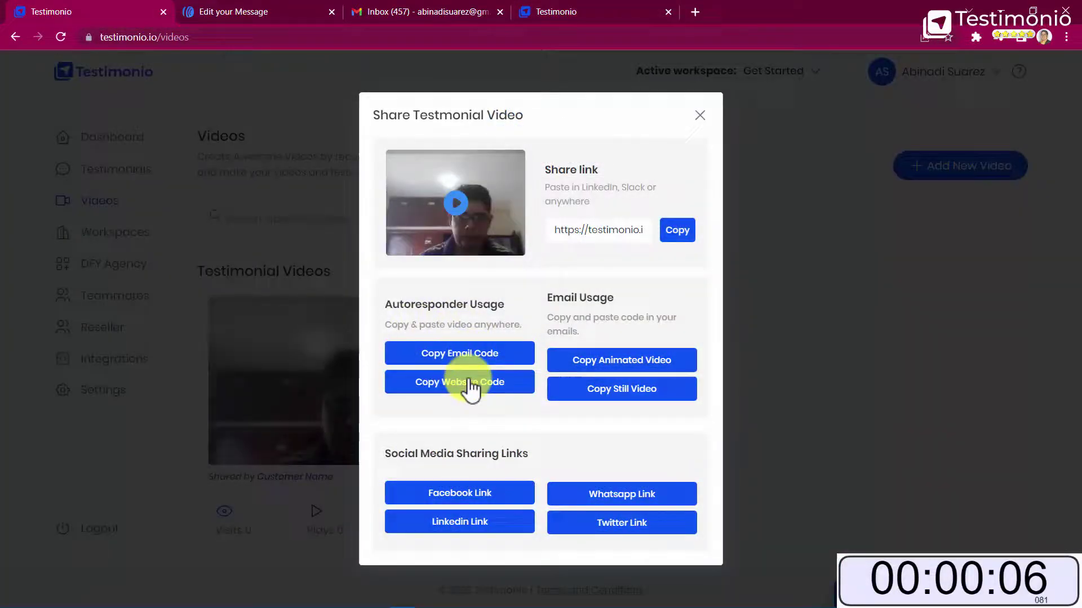
# Paste the email code into the AWeber message's HTML source, then copy the animated video and go to the Gmail draft.
pyautogui.click(460, 353)
pyautogui.click(234, 11)
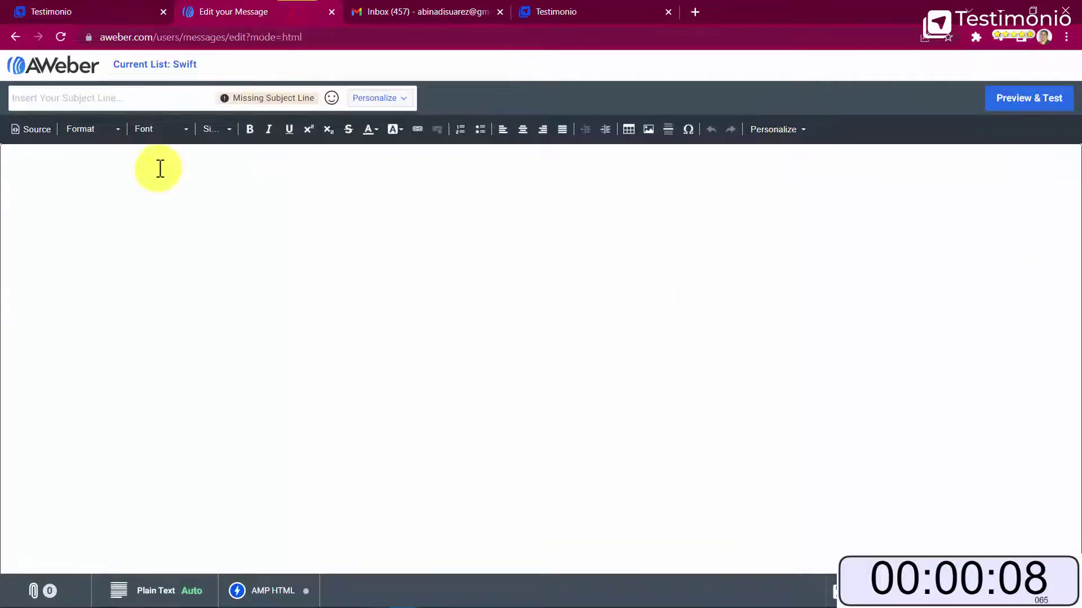
pyautogui.click(35, 129)
pyautogui.click(172, 278)
pyautogui.hotkey('ctrl', 'v')
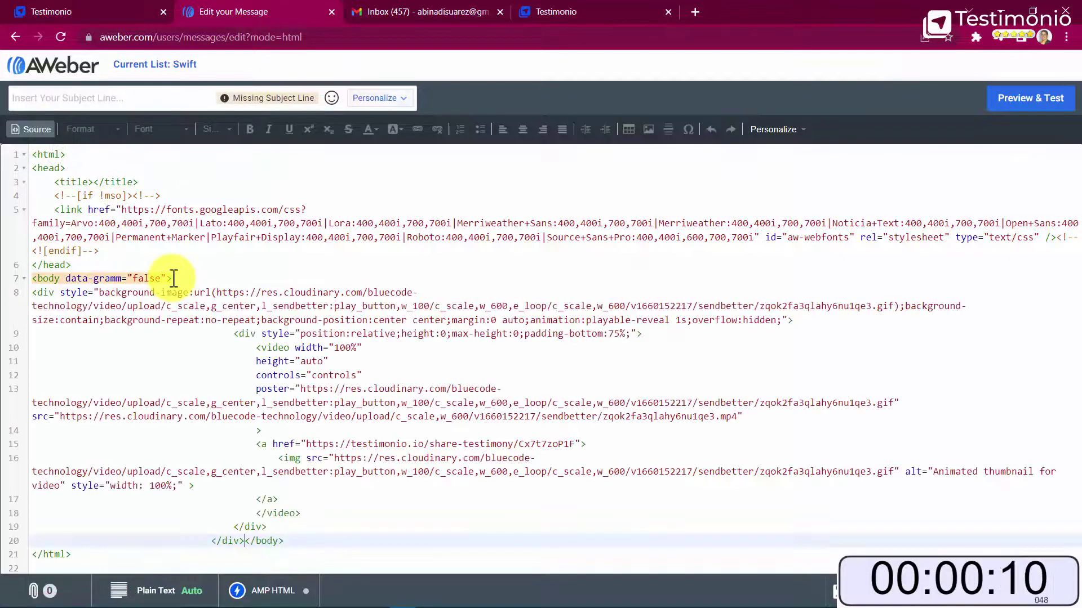
pyautogui.click(34, 128)
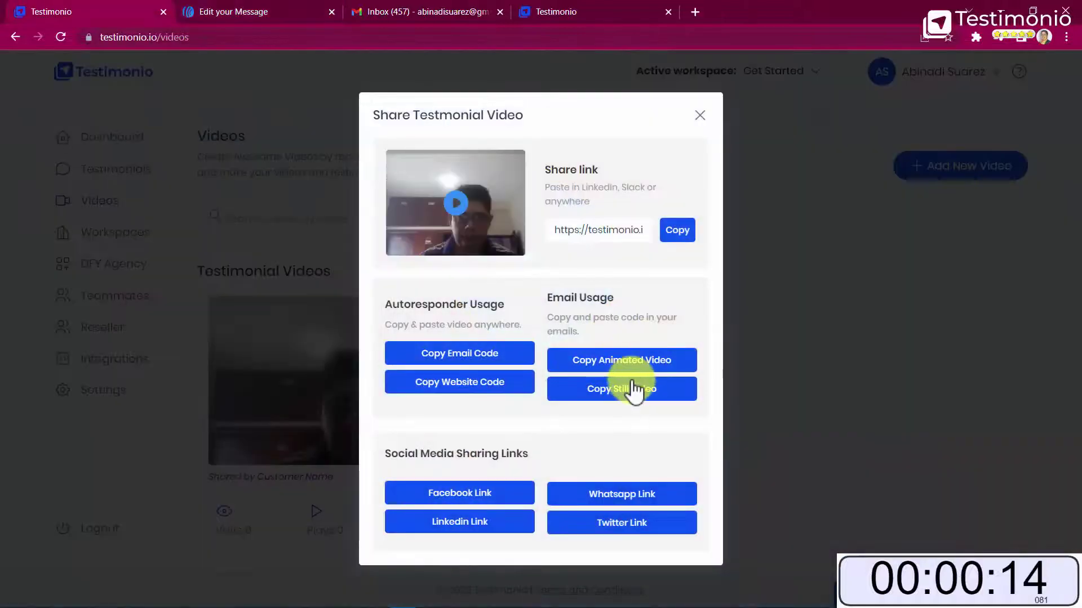
pyautogui.click(633, 362)
pyautogui.click(380, 11)
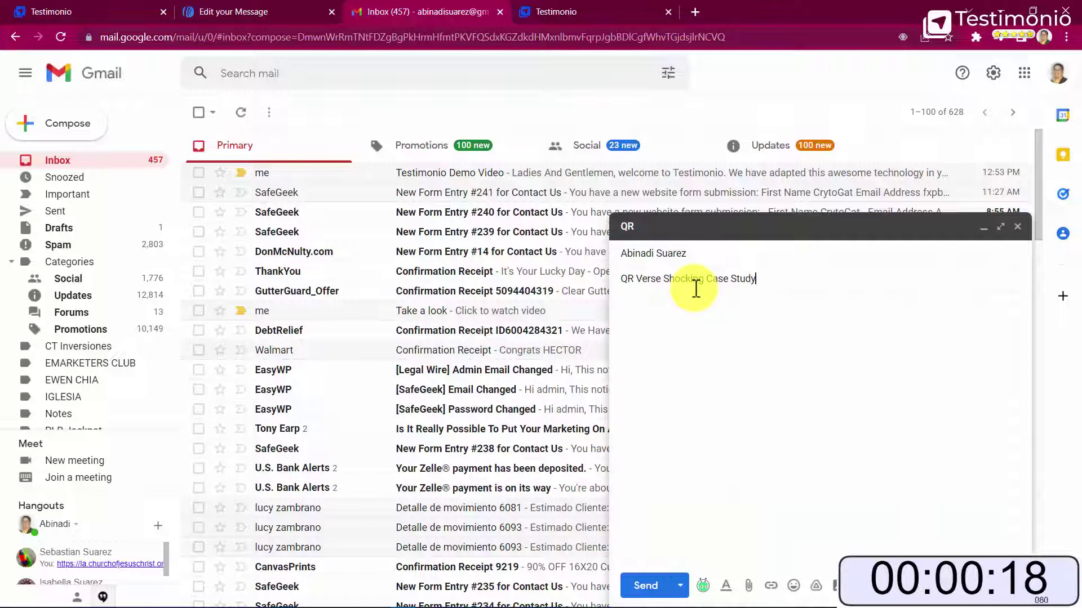
# Paste the animated video thumbnail into the Gmail body, send it, view the received email, and start a Facebook share.
pyautogui.click(700, 303)
pyautogui.hotkey('ctrl', 'v')
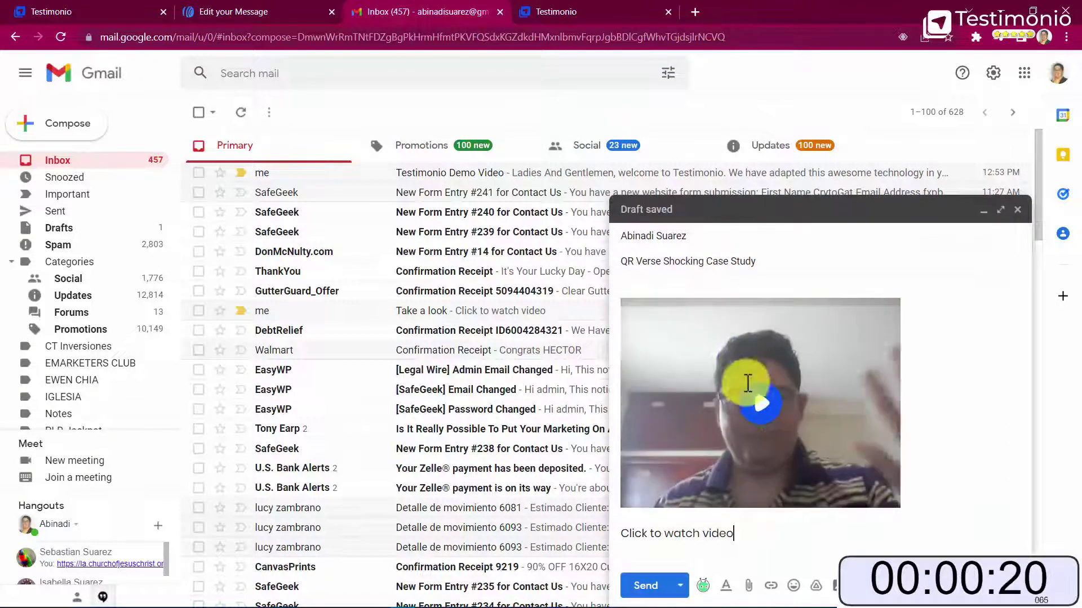
pyautogui.click(646, 586)
pyautogui.click(465, 173)
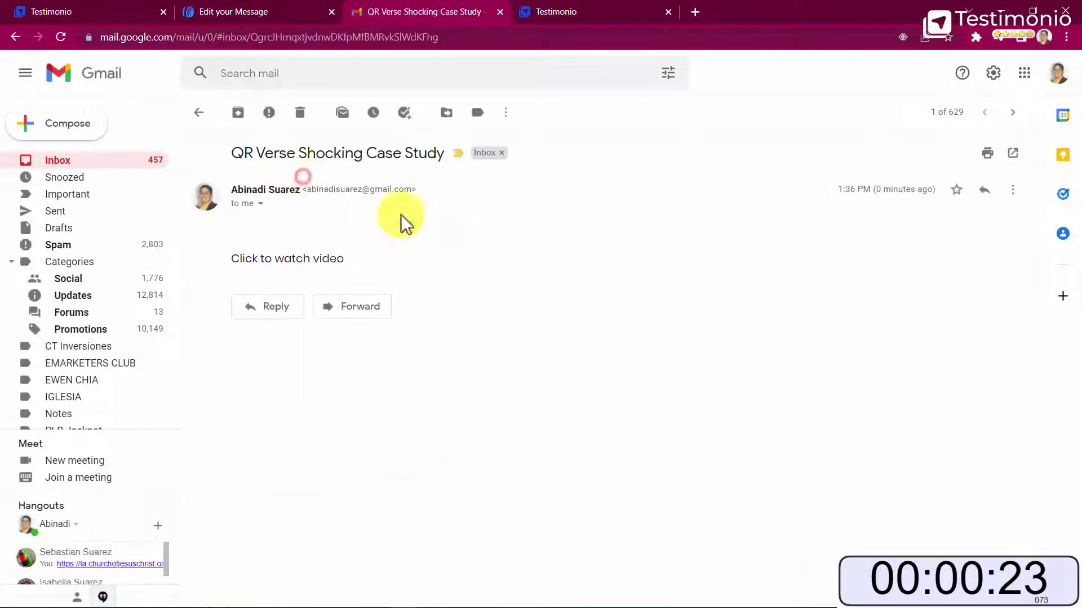
pyautogui.scroll(-3, 490, 296)
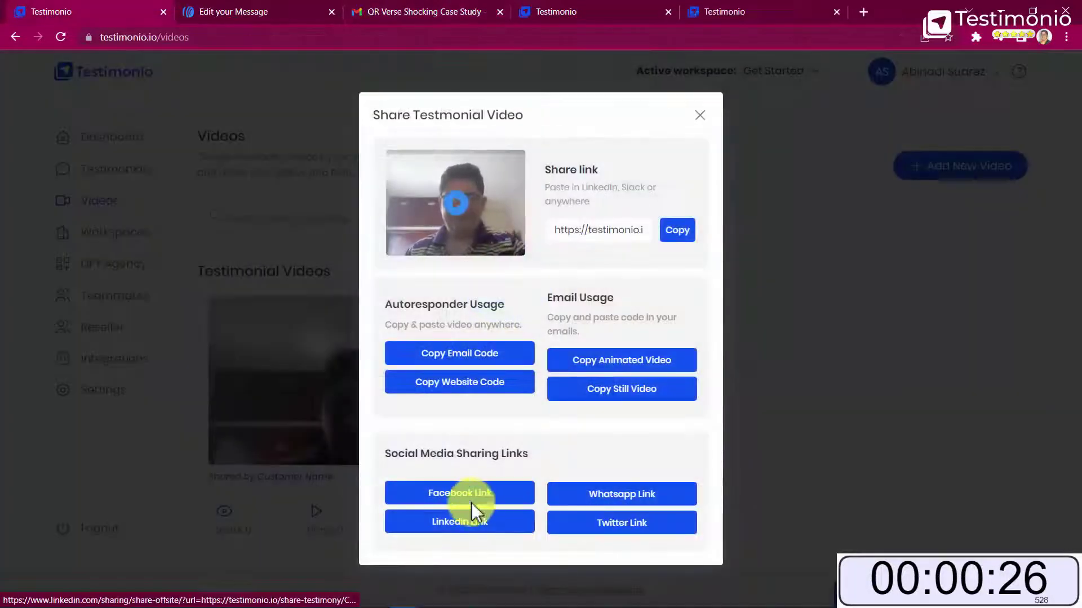
pyautogui.click(460, 493)
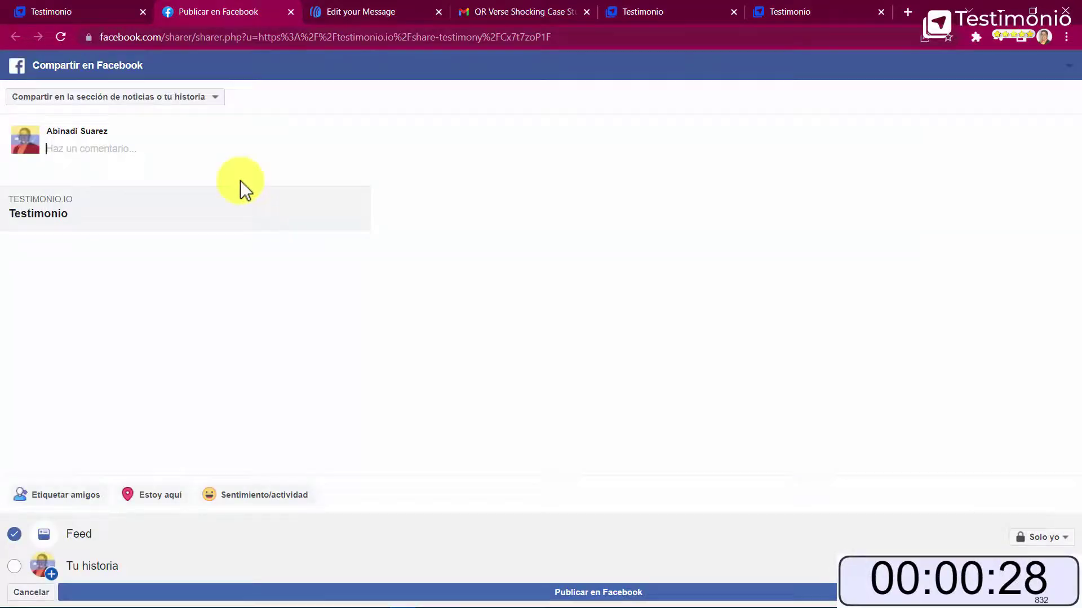
# Leave the Facebook post unpublished and switch back to the Testimonio share dialog.
pyautogui.click(105, 8)
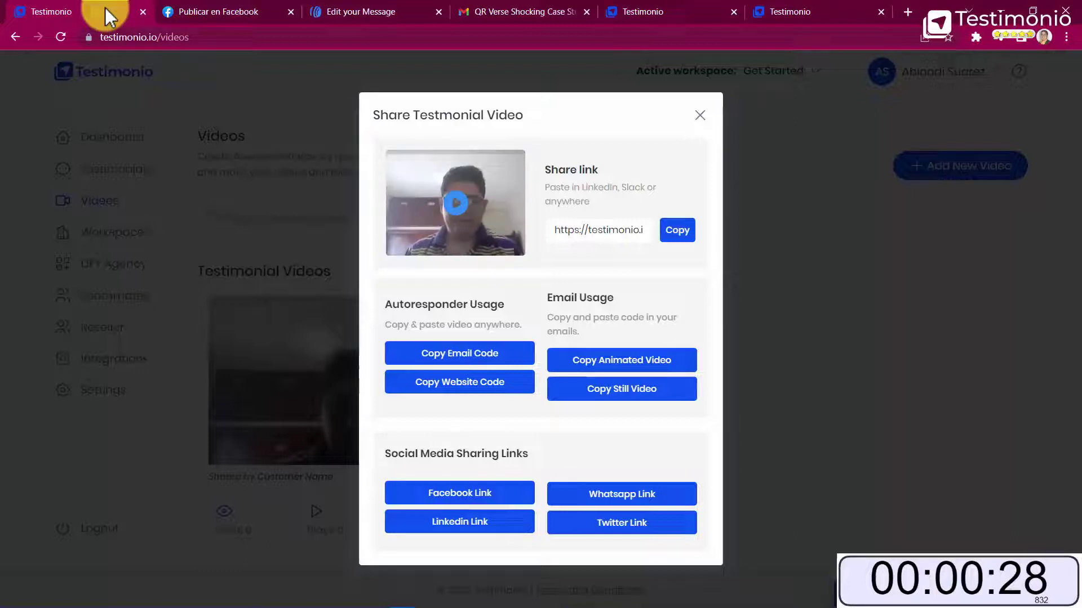
# Dismiss the Share Testimonial Video dialog to reveal the new-video source choices.
pyautogui.click(194, 533)
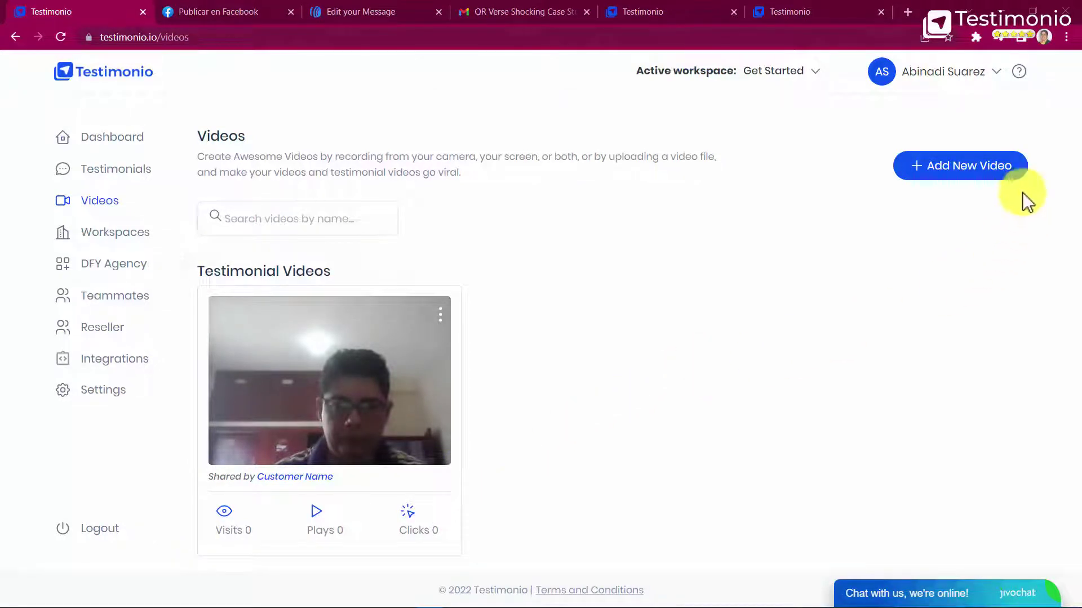
# Start a new video and try the Camera and Screen recording options, cancelling both.
pyautogui.click(997, 165)
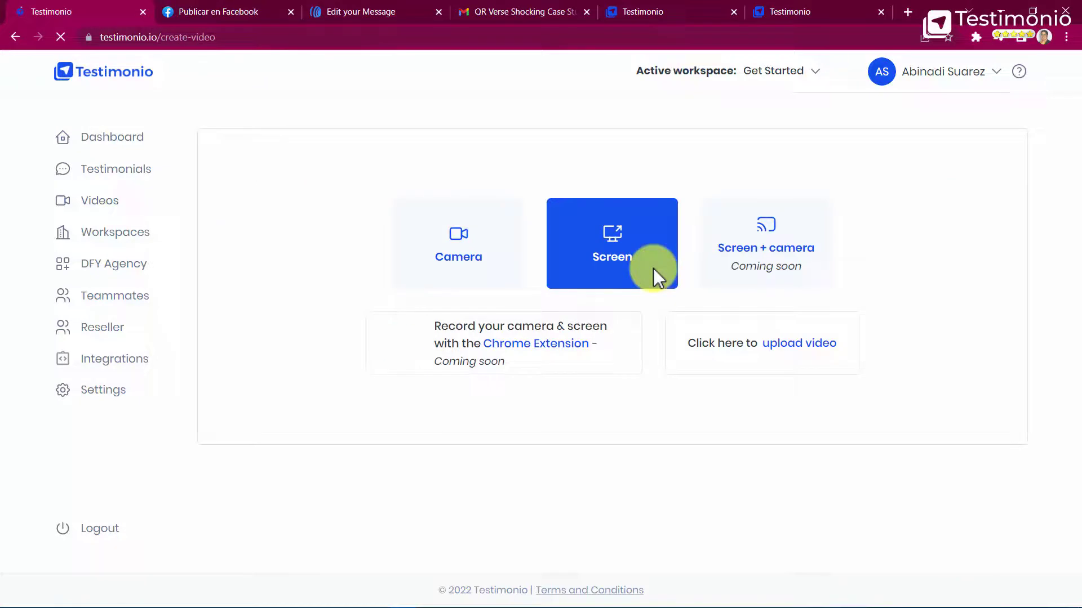
pyautogui.click(486, 275)
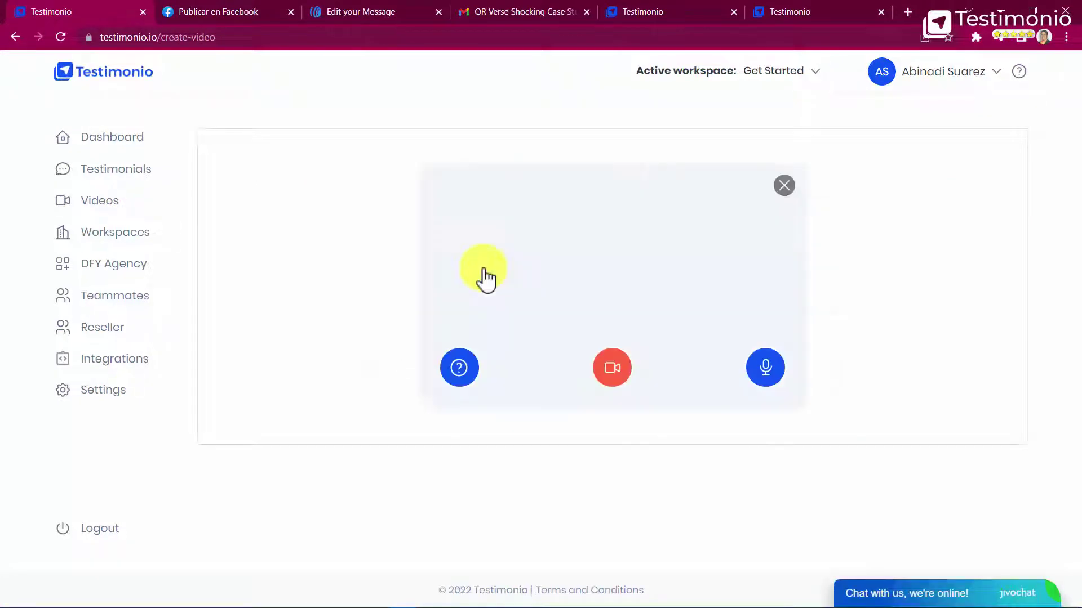
pyautogui.click(784, 186)
pyautogui.click(641, 239)
pyautogui.click(785, 185)
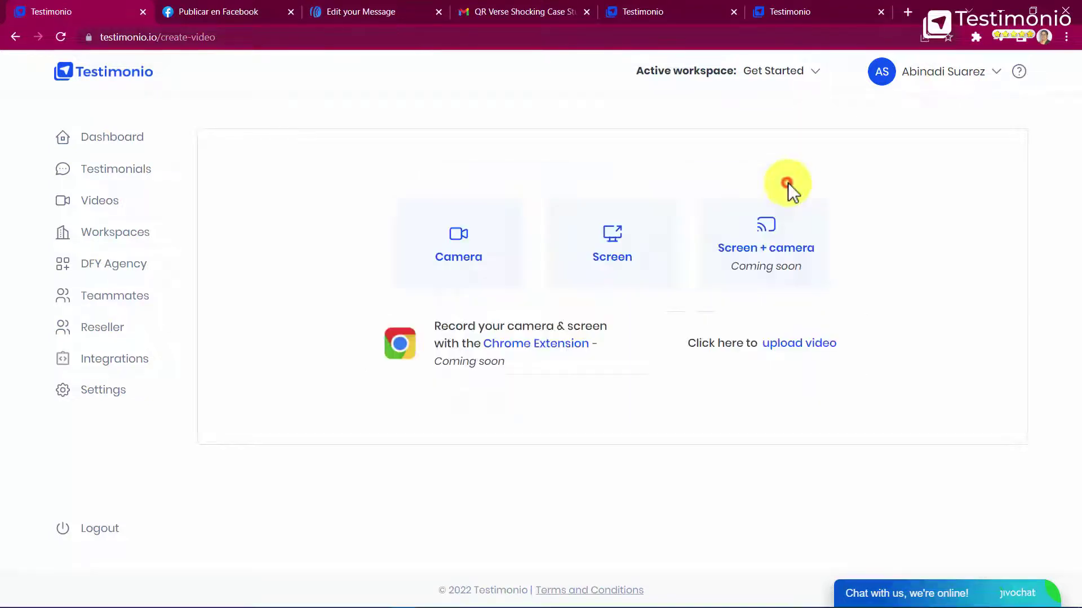
pyautogui.click(766, 248)
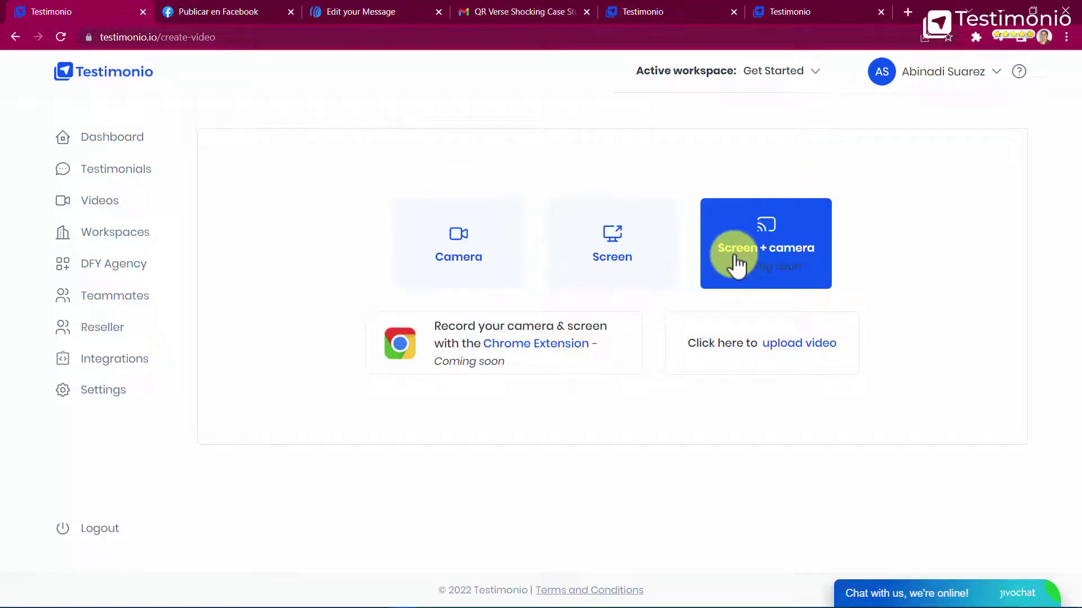
# Upload the QR Verse testimony video file and approve it into the Videos list.
pyautogui.click(796, 343)
pyautogui.doubleClick(378, 136)
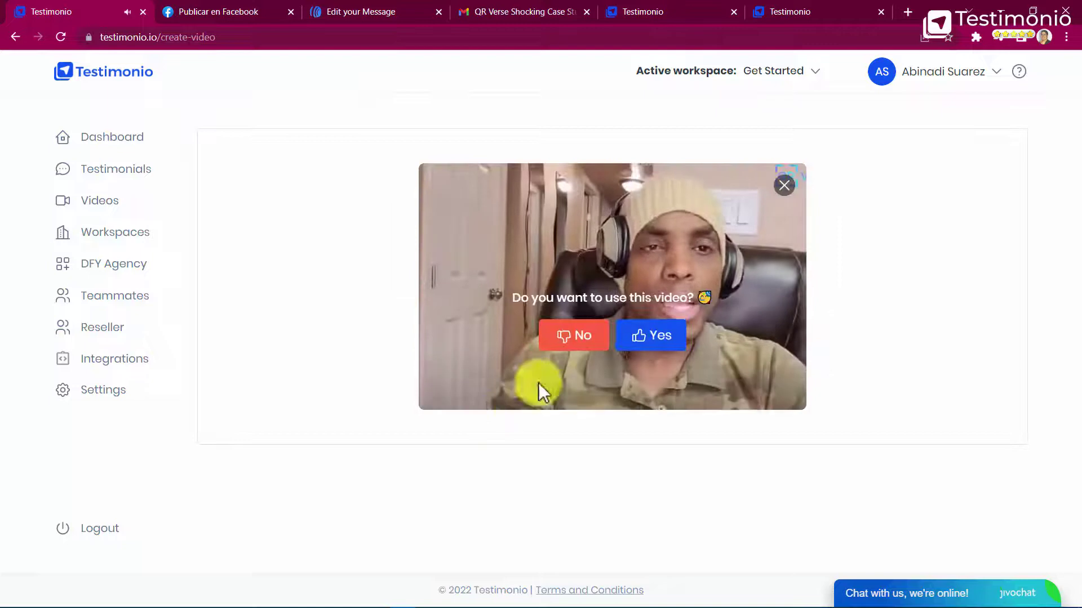
pyautogui.click(652, 337)
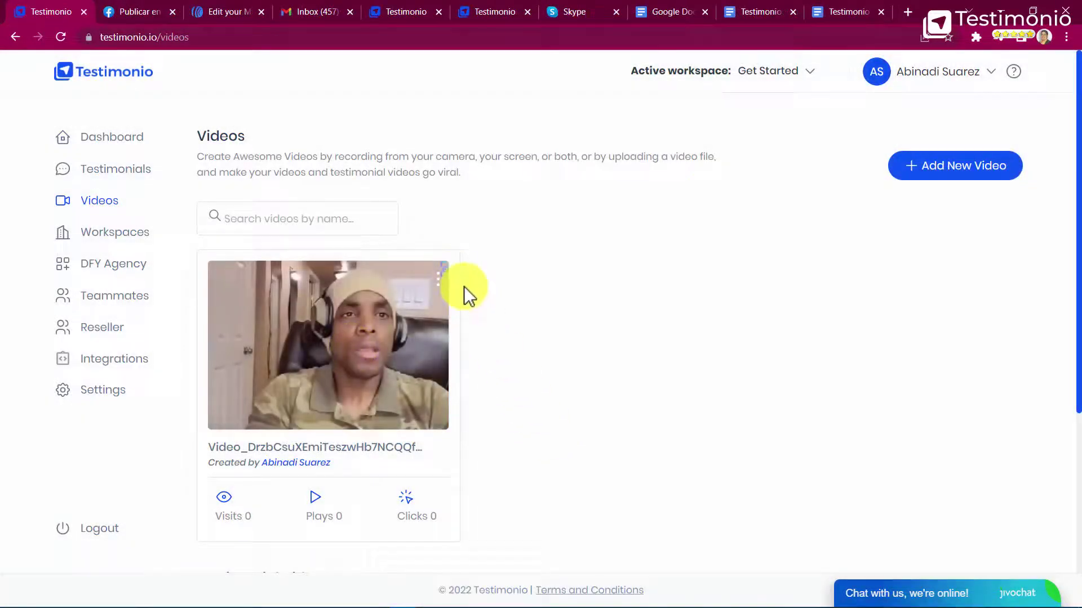
# Review the uploaded video's share links and its zero-visit analytics from its options menu.
pyautogui.click(445, 288)
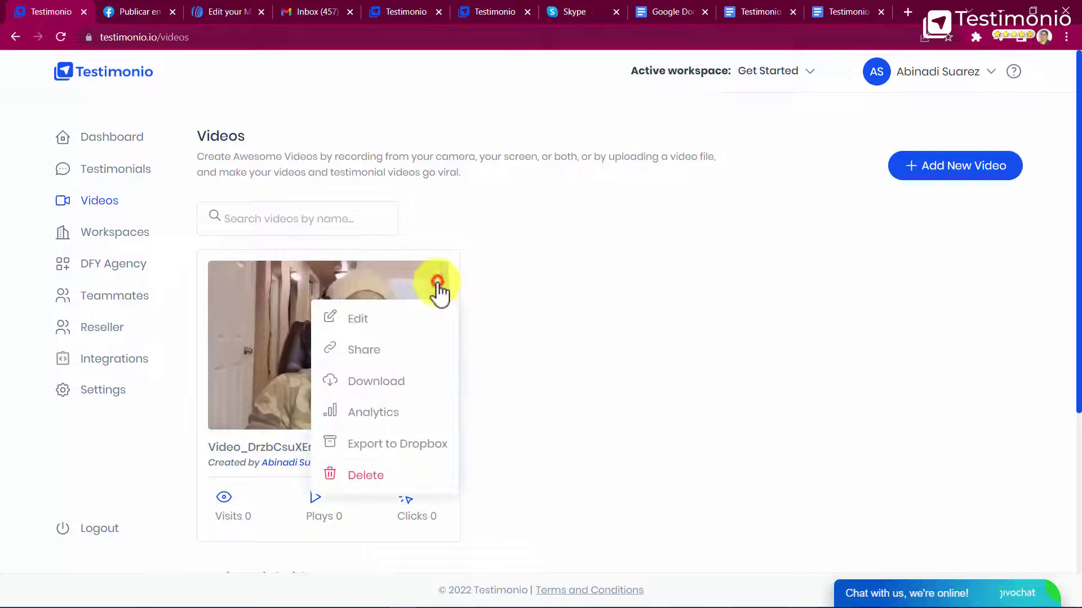
pyautogui.click(389, 350)
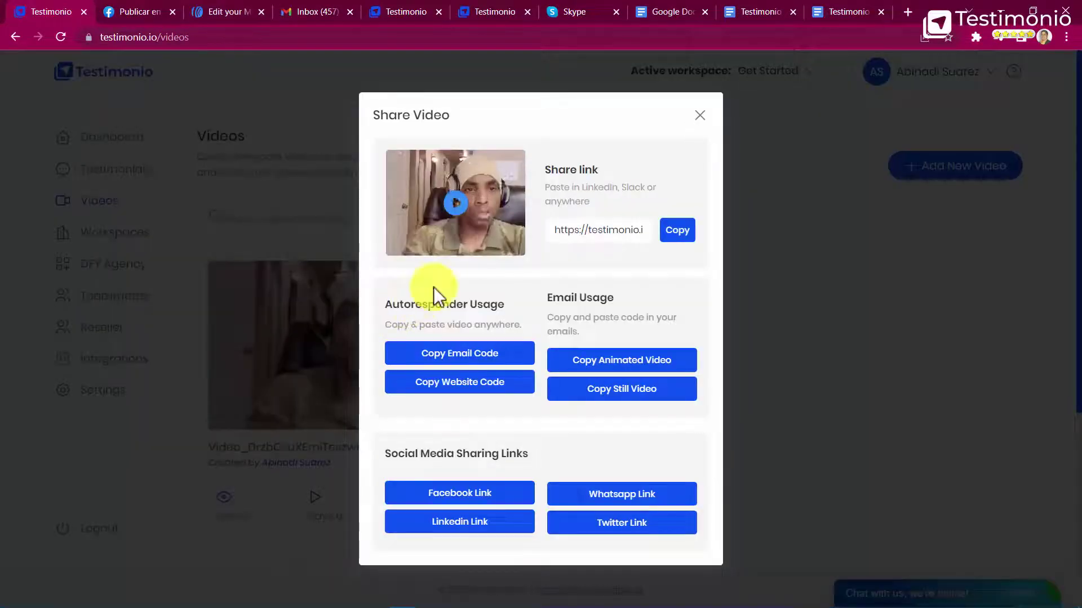
pyautogui.click(700, 114)
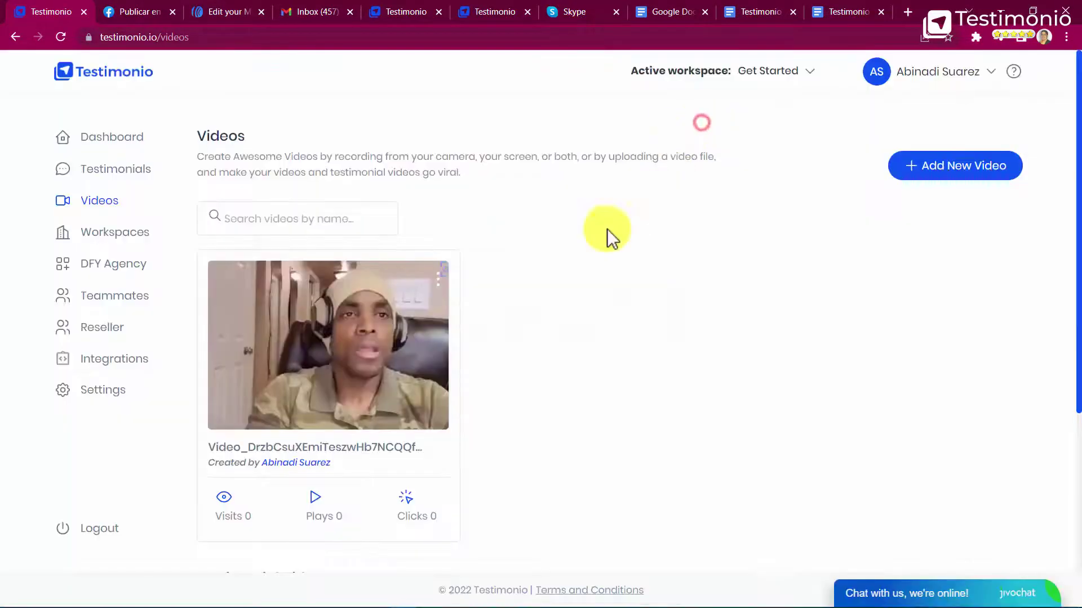
pyautogui.click(439, 279)
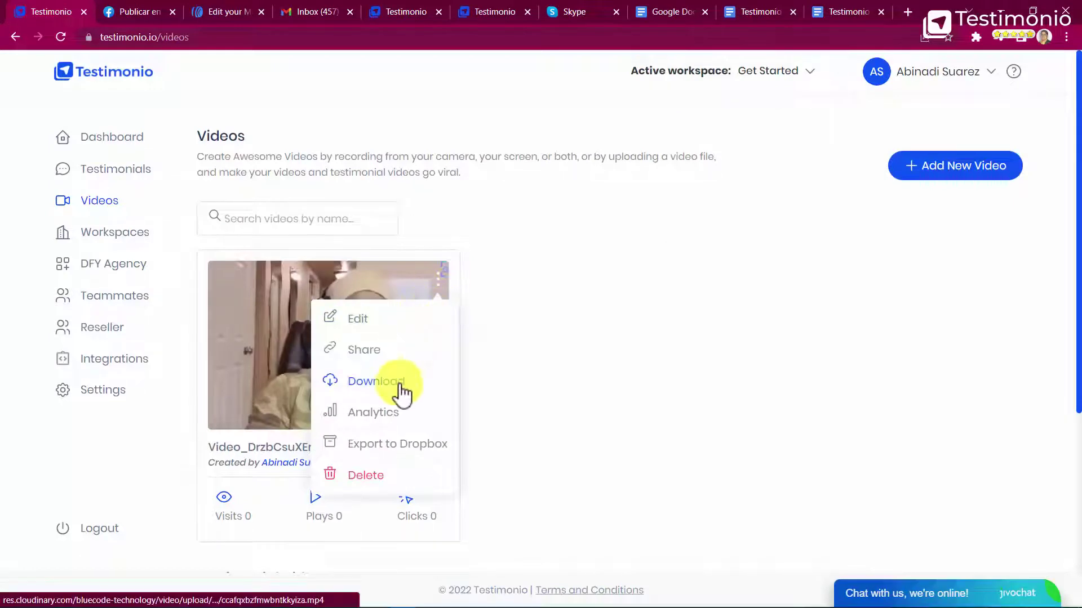
pyautogui.click(394, 412)
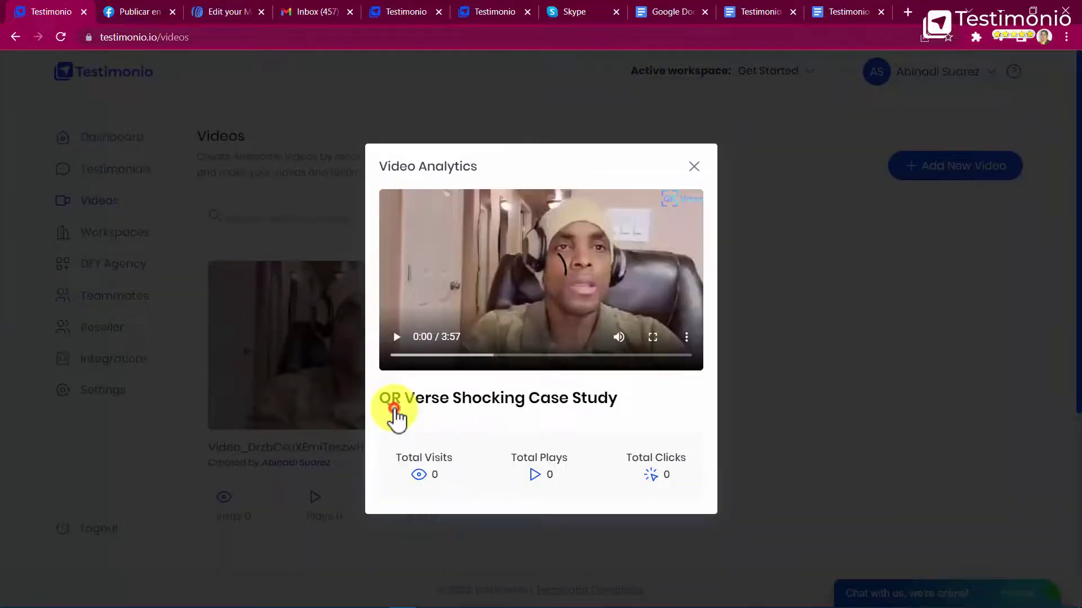
pyautogui.click(694, 166)
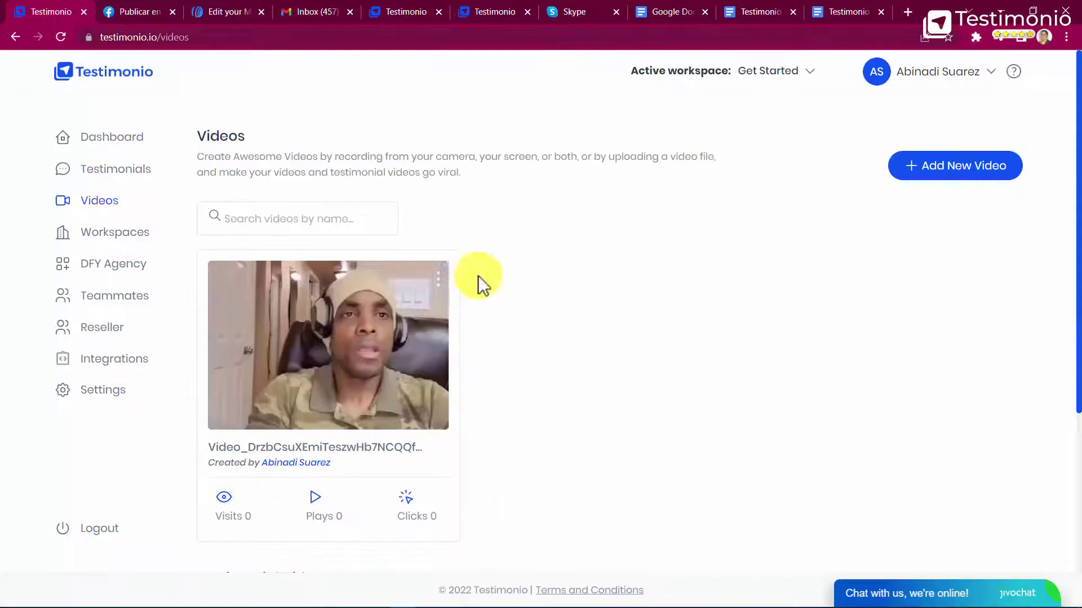
# Export the video to Dropbox, landing on the Integrations page with Dropbox connected.
pyautogui.click(435, 290)
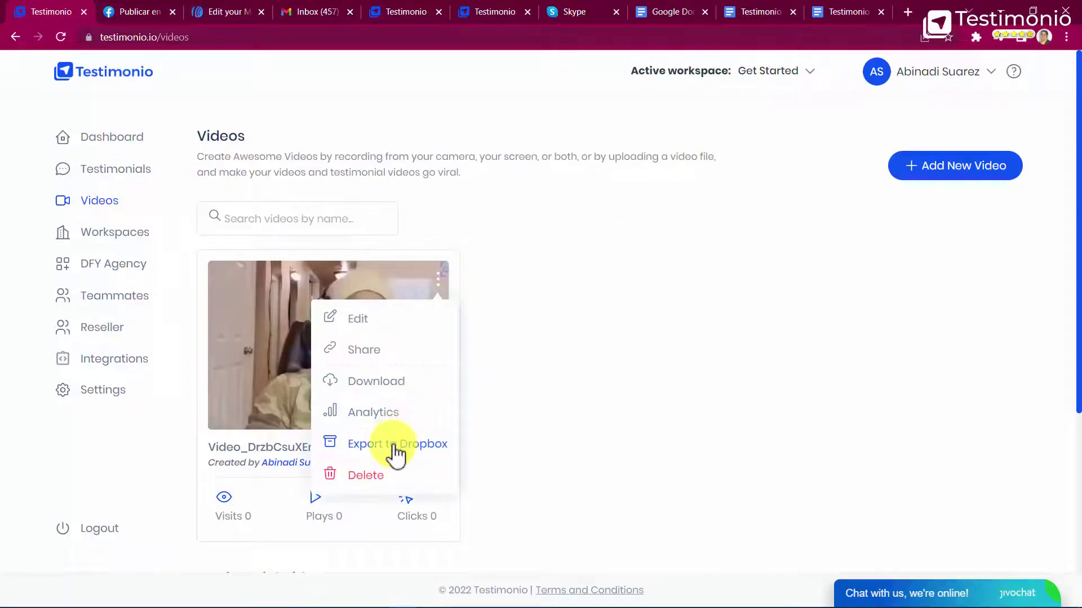
pyautogui.click(114, 358)
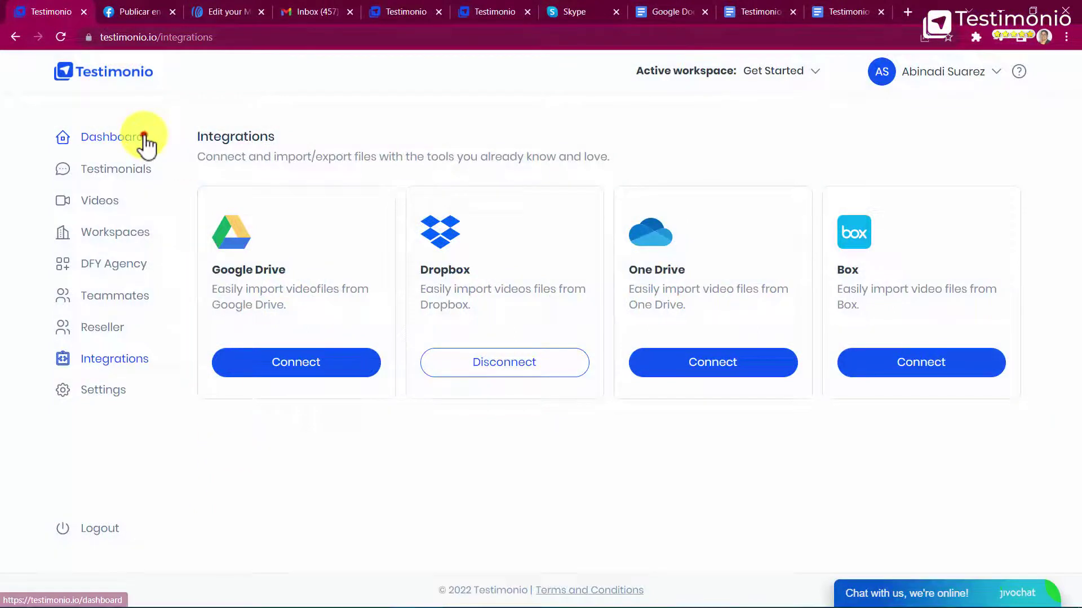
# Go via the dashboard to the Workspaces page listing the single 'Get started' workspace.
pyautogui.click(135, 135)
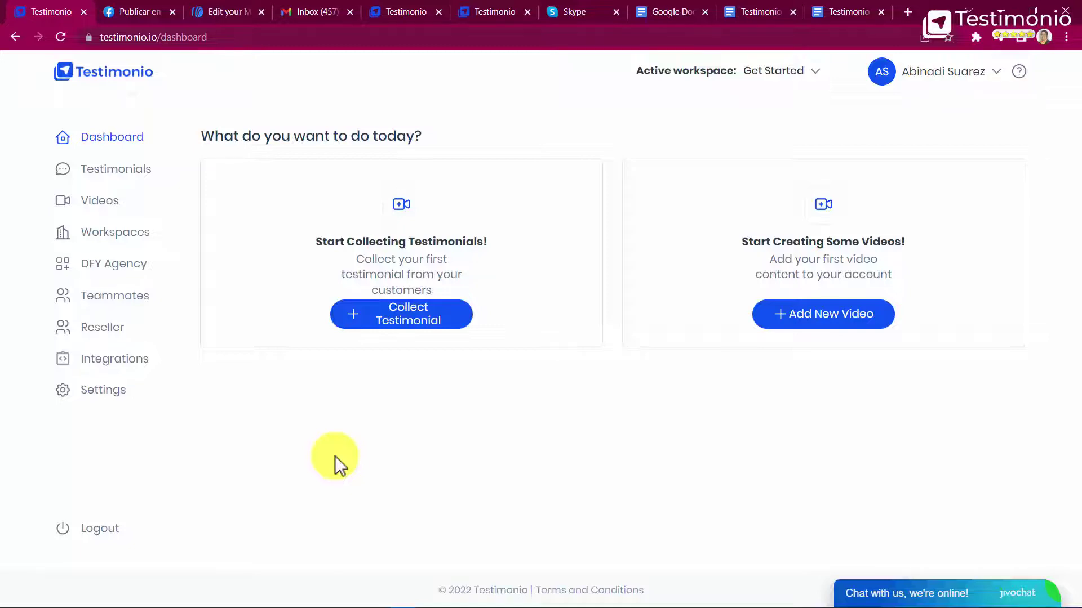
pyautogui.click(116, 231)
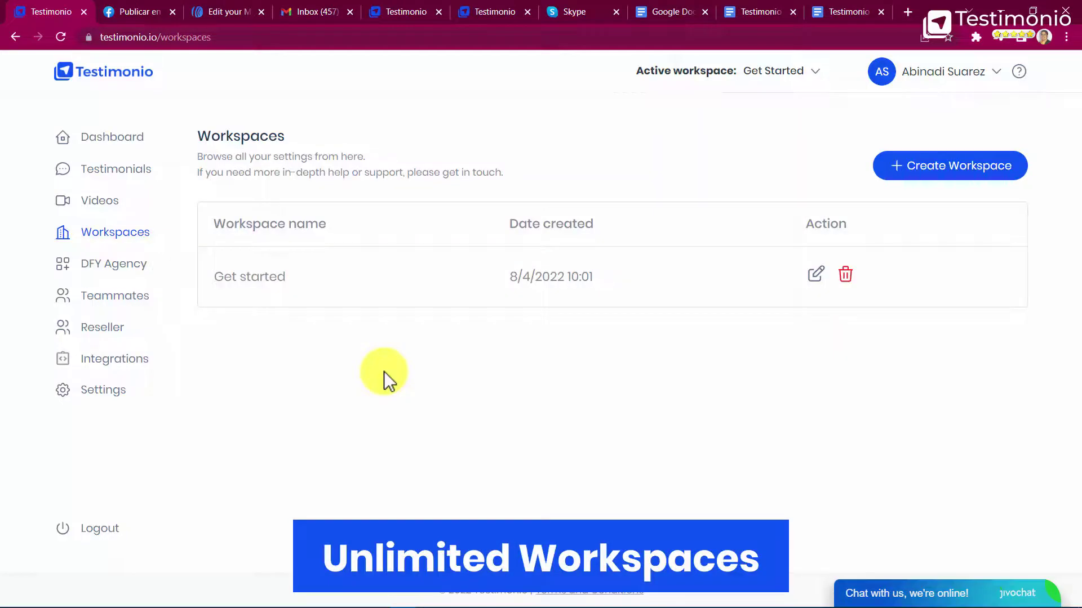
# Visit Testimonials, Videos and the DFY Agency package, ending on the empty Team members page.
pyautogui.click(116, 168)
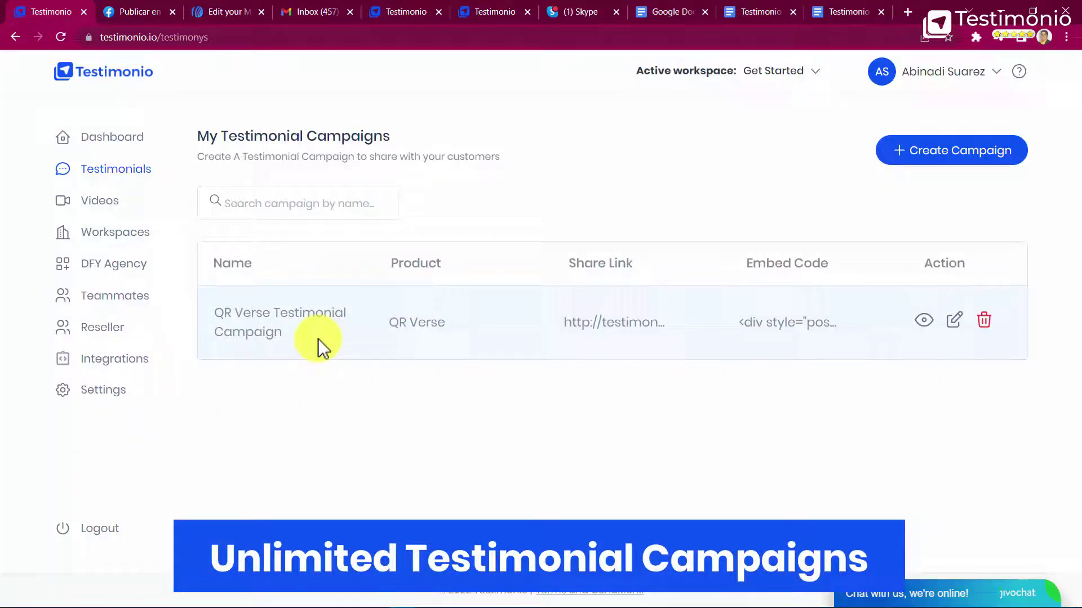
pyautogui.click(100, 201)
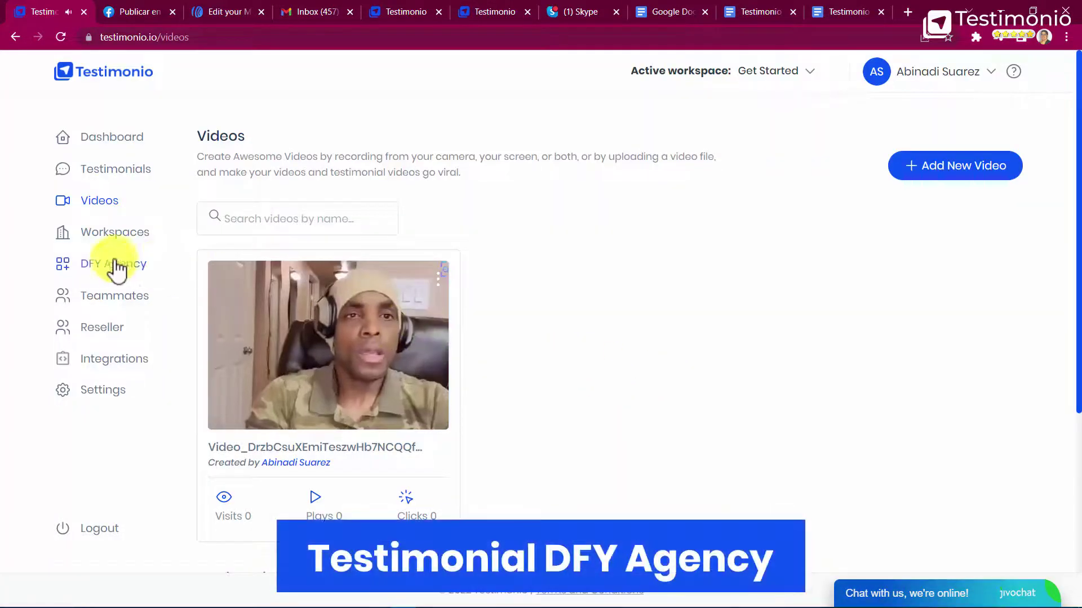
pyautogui.click(113, 265)
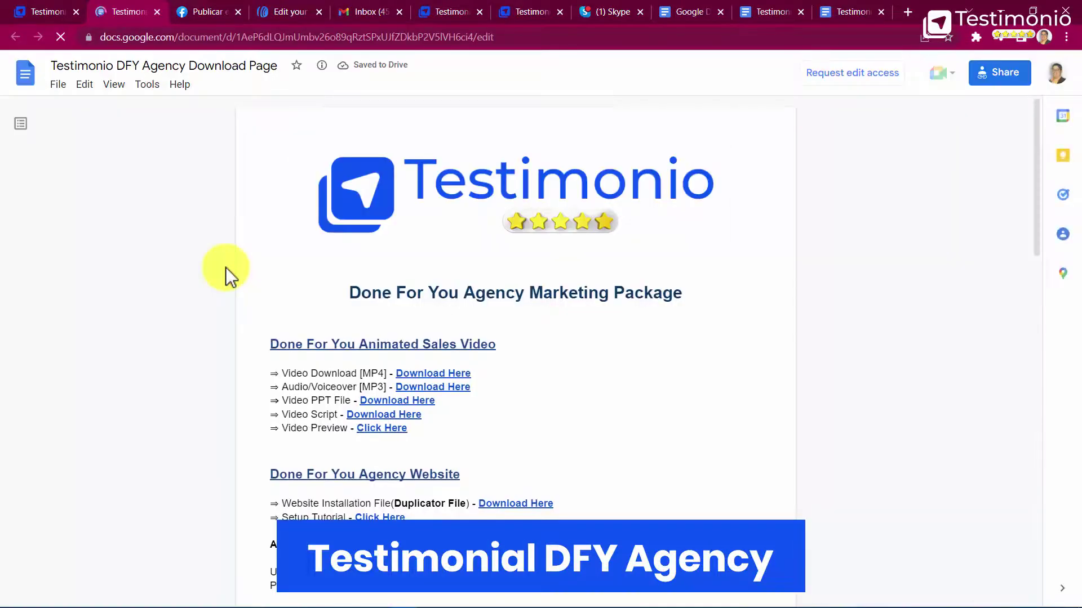
pyautogui.scroll(-5, 226, 267)
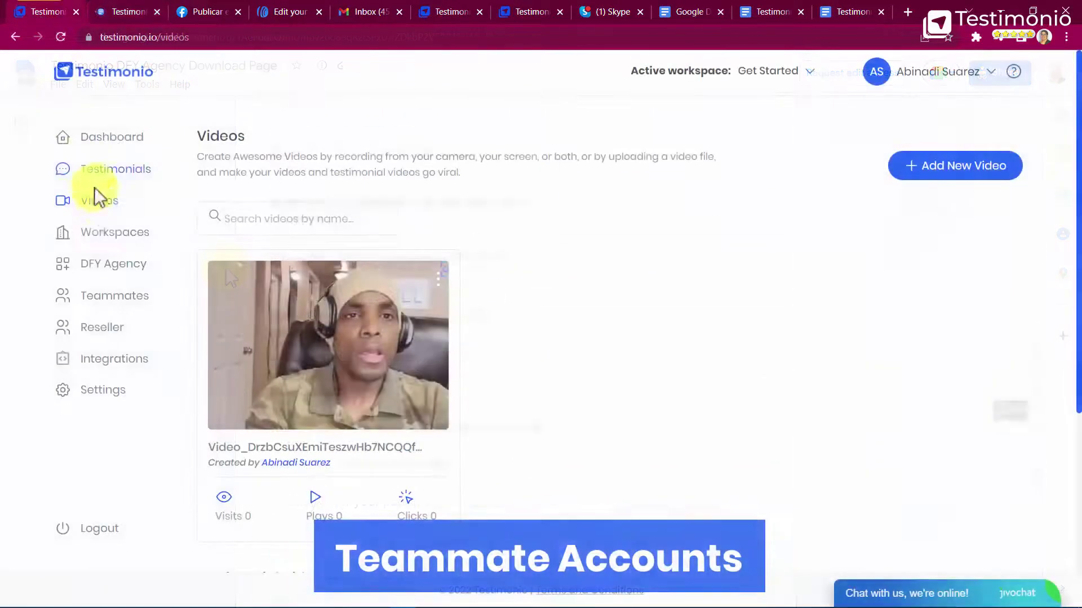
pyautogui.click(116, 297)
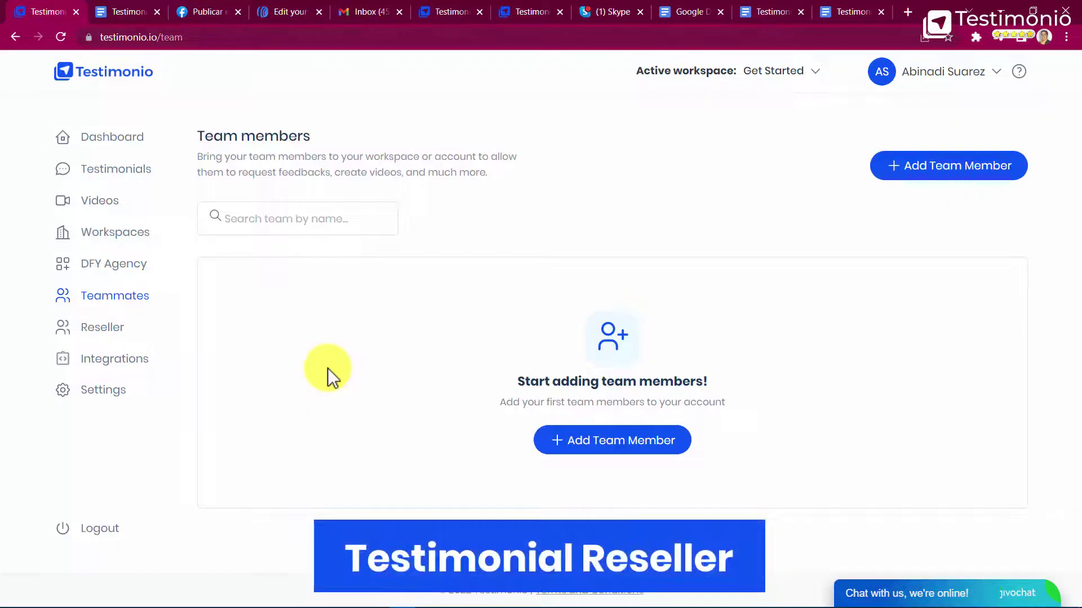
# On the Reseller page, start Create A User, inspect the ACLS access levels, then cancel.
pyautogui.click(102, 327)
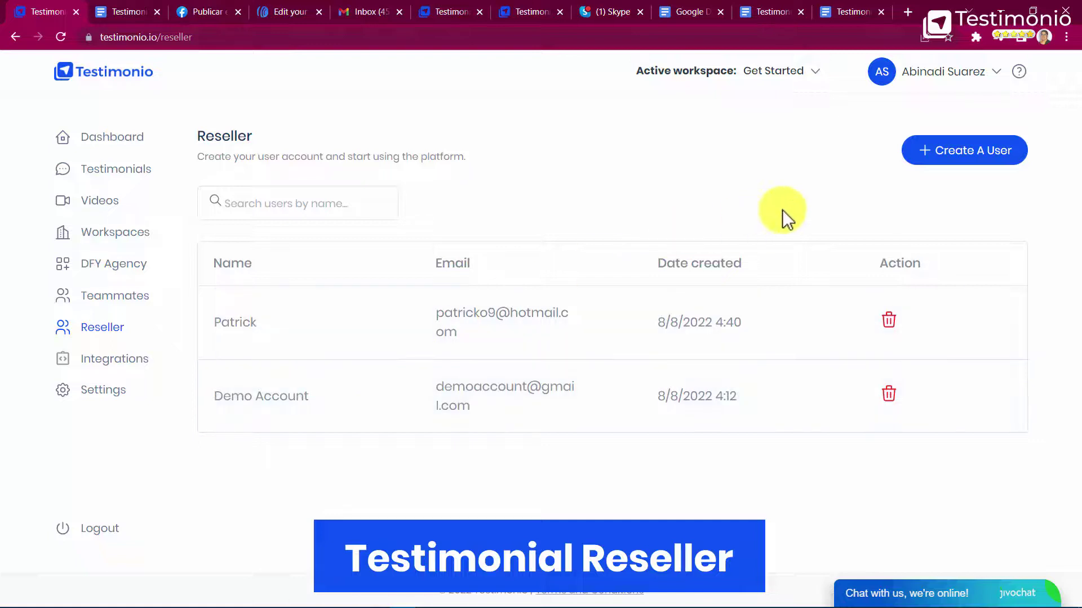
pyautogui.click(948, 154)
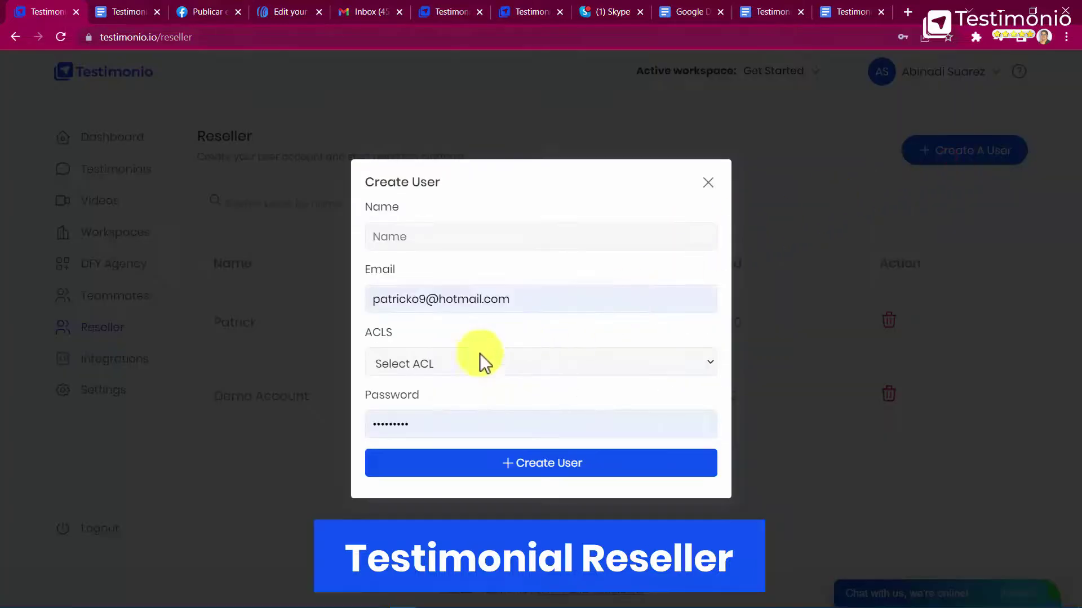
pyautogui.click(446, 364)
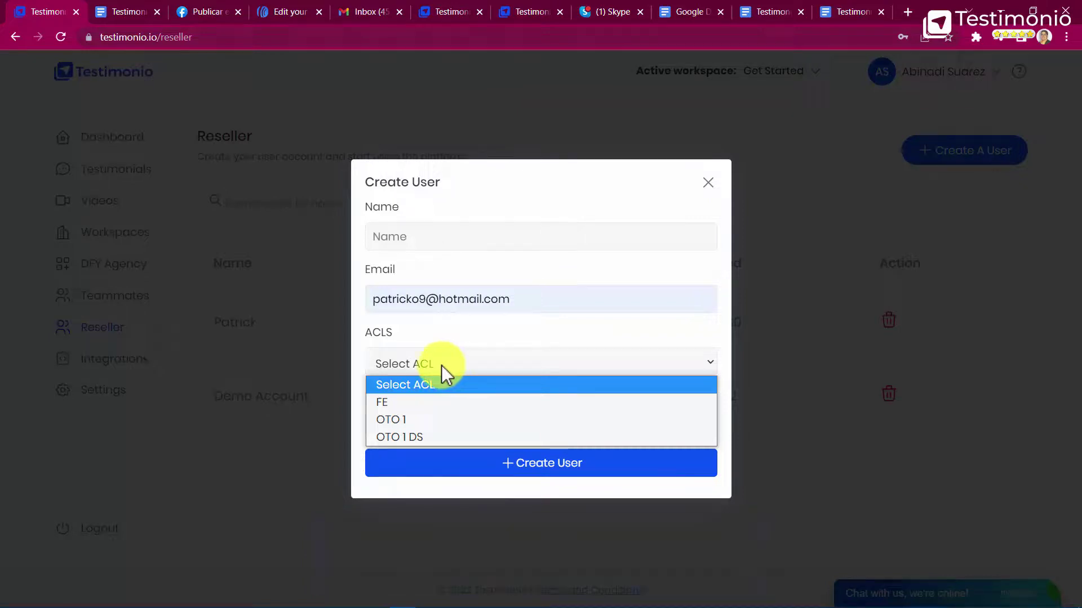
pyautogui.click(704, 185)
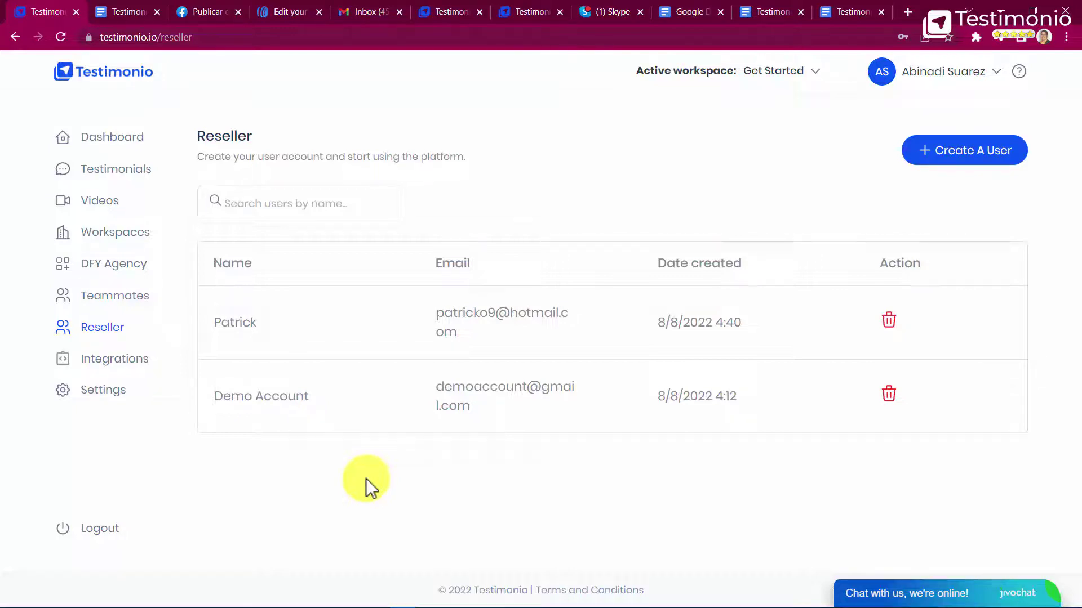
# Return to the dashboard and expand the user menu with Profile, Workspaces, Tutorial and Logout.
pyautogui.click(136, 138)
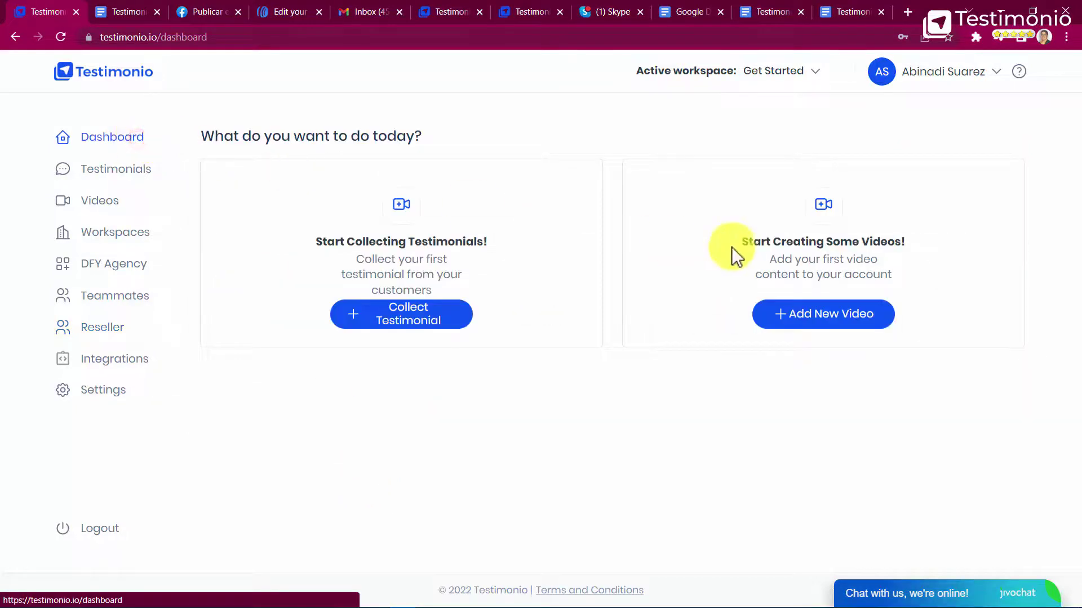
pyautogui.click(978, 74)
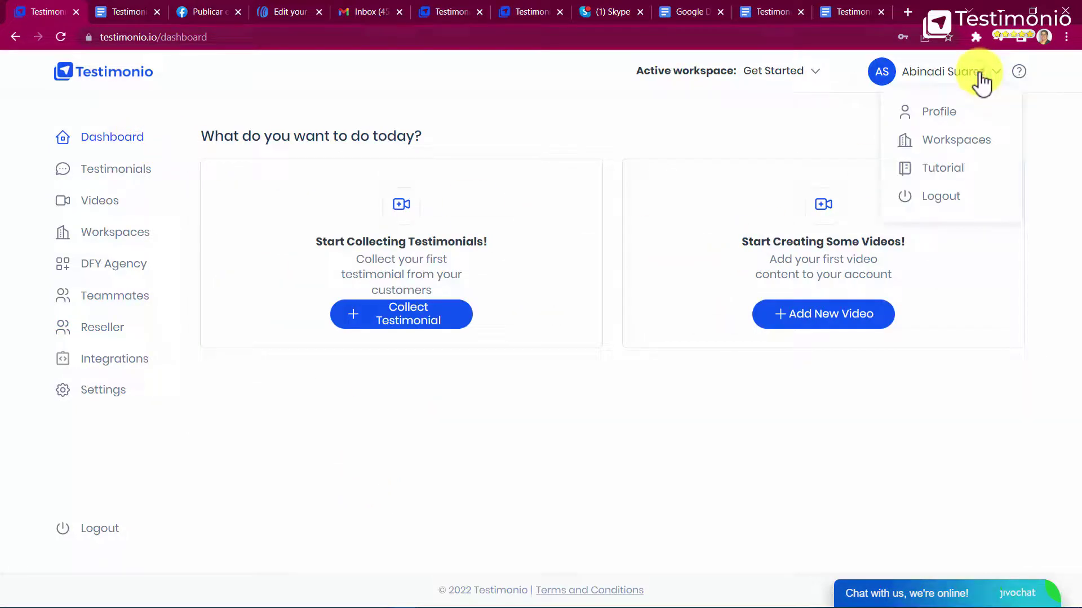